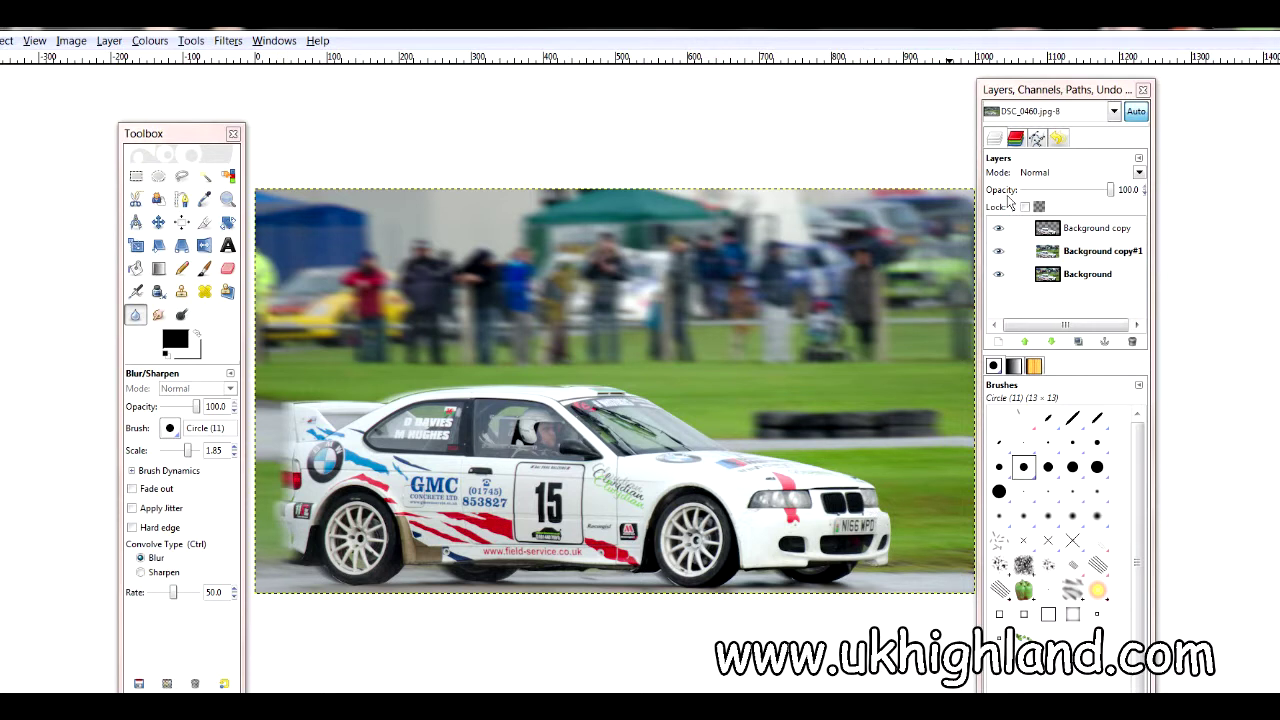
# Toggle Background copy#1's visibility repeatedly to compare the blurred and sharp backgrounds, ending hidden.
pyautogui.click(1000, 252)
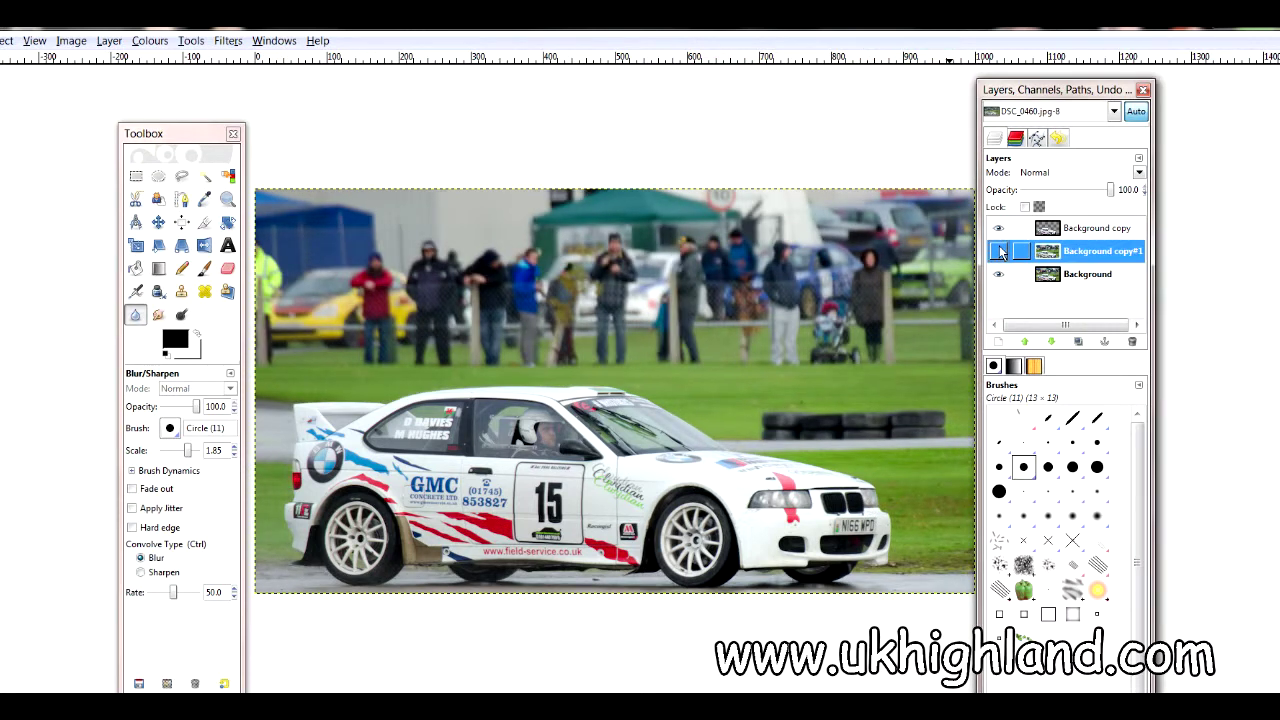
pyautogui.click(1000, 252)
pyautogui.click(1000, 252)
pyautogui.click(1000, 252)
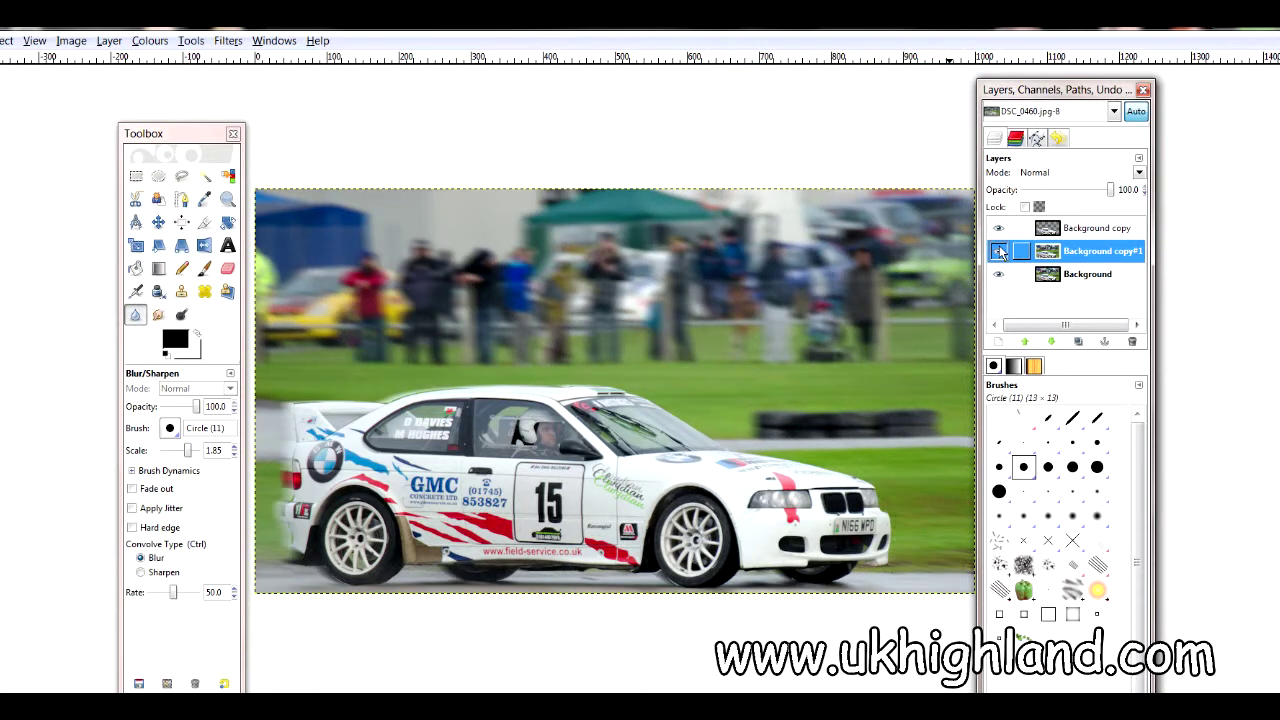
pyautogui.click(1000, 252)
pyautogui.click(1000, 252)
pyautogui.click(1000, 252)
pyautogui.click(1000, 252)
pyautogui.click(1000, 252)
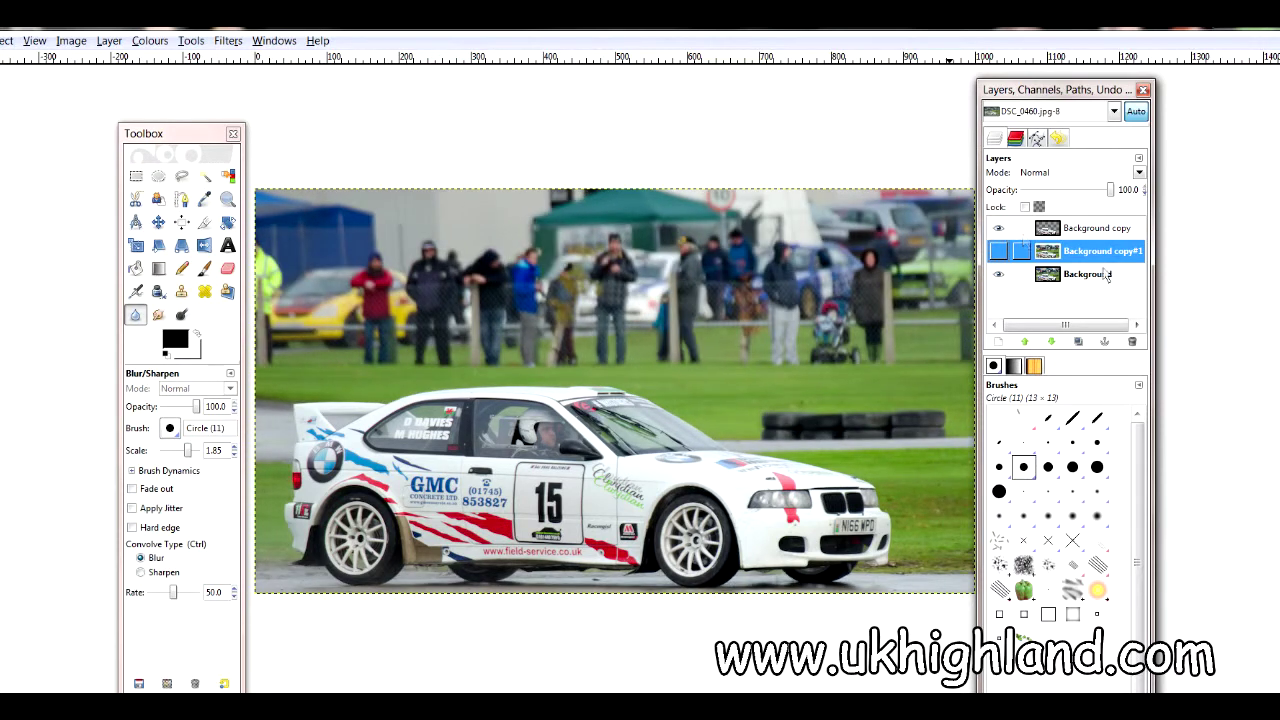
pyautogui.click(999, 253)
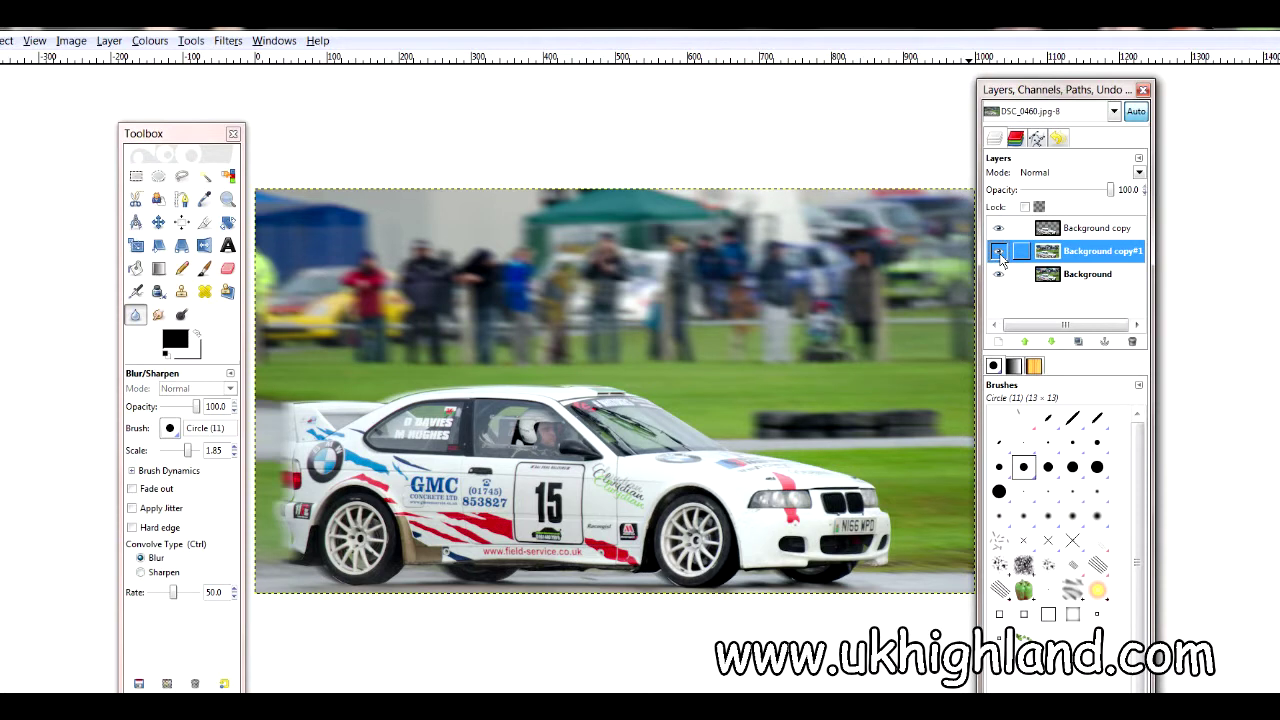
pyautogui.click(999, 253)
# Shift the Layers dock slightly, then compare the blurred layer again and leave it hidden.
pyautogui.moveTo(1010, 93); pyautogui.dragTo(1021, 99)
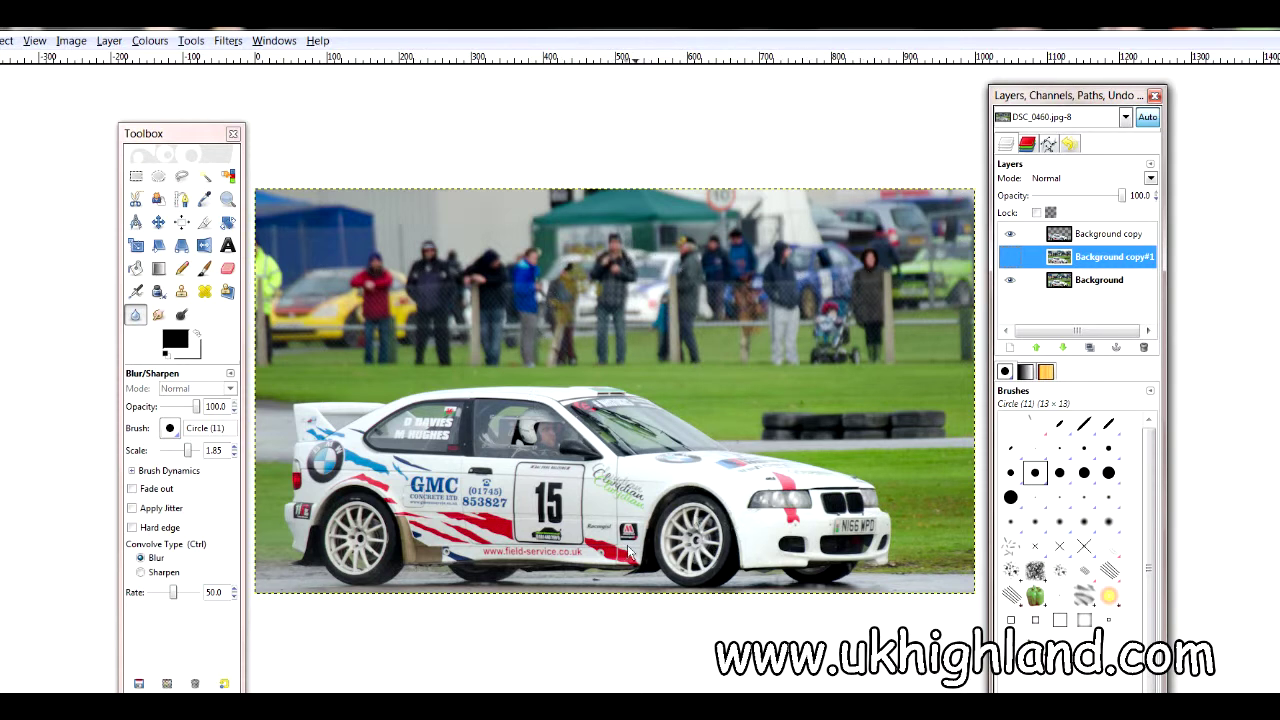
pyautogui.click(1010, 257)
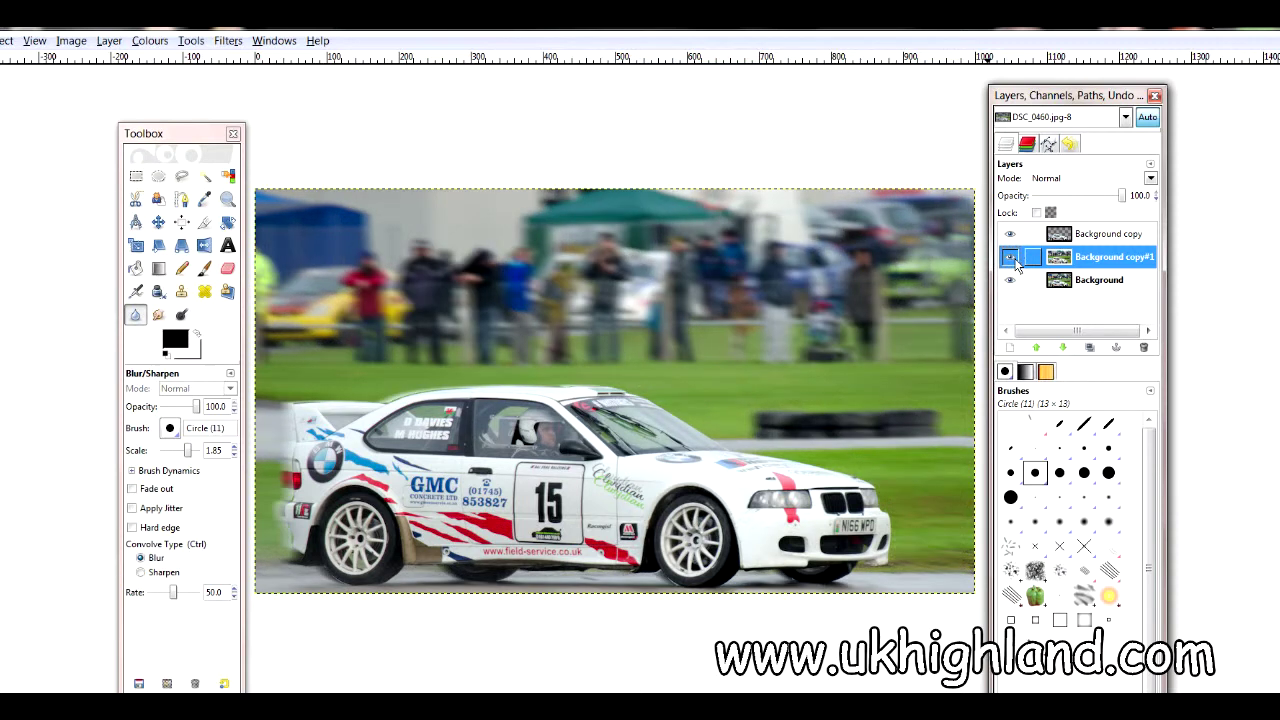
pyautogui.click(1011, 257)
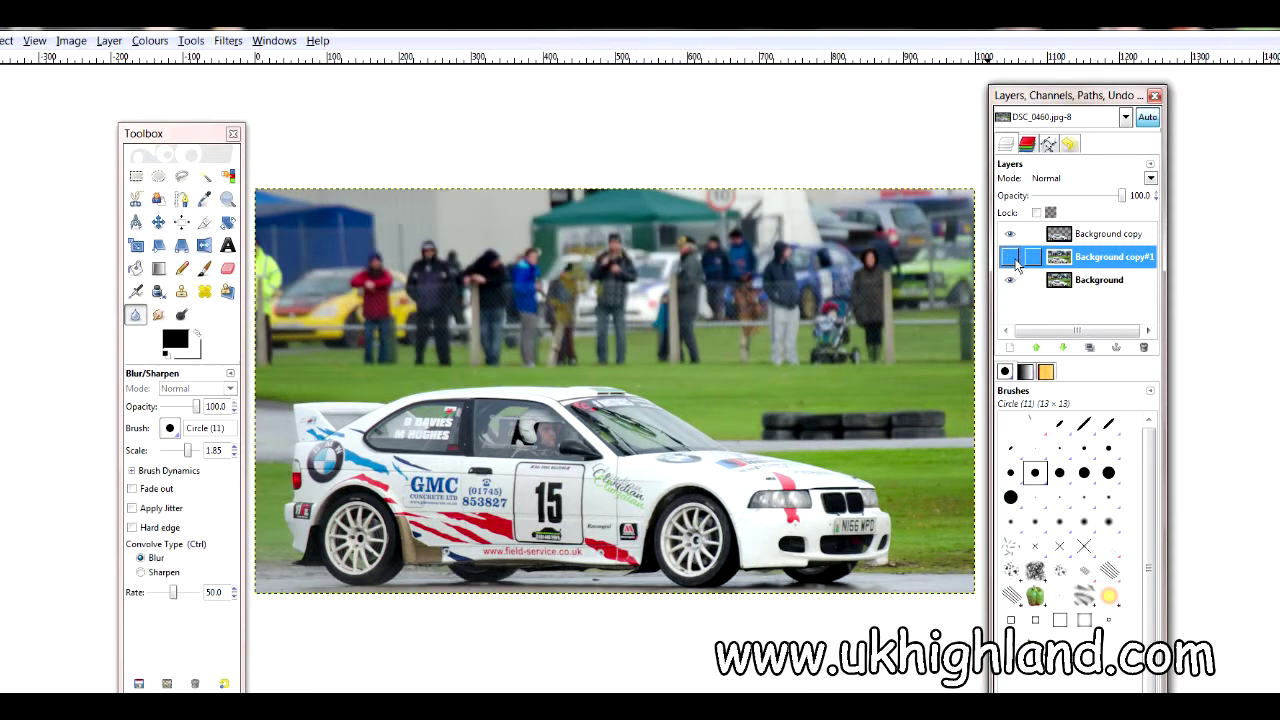
pyautogui.click(1011, 257)
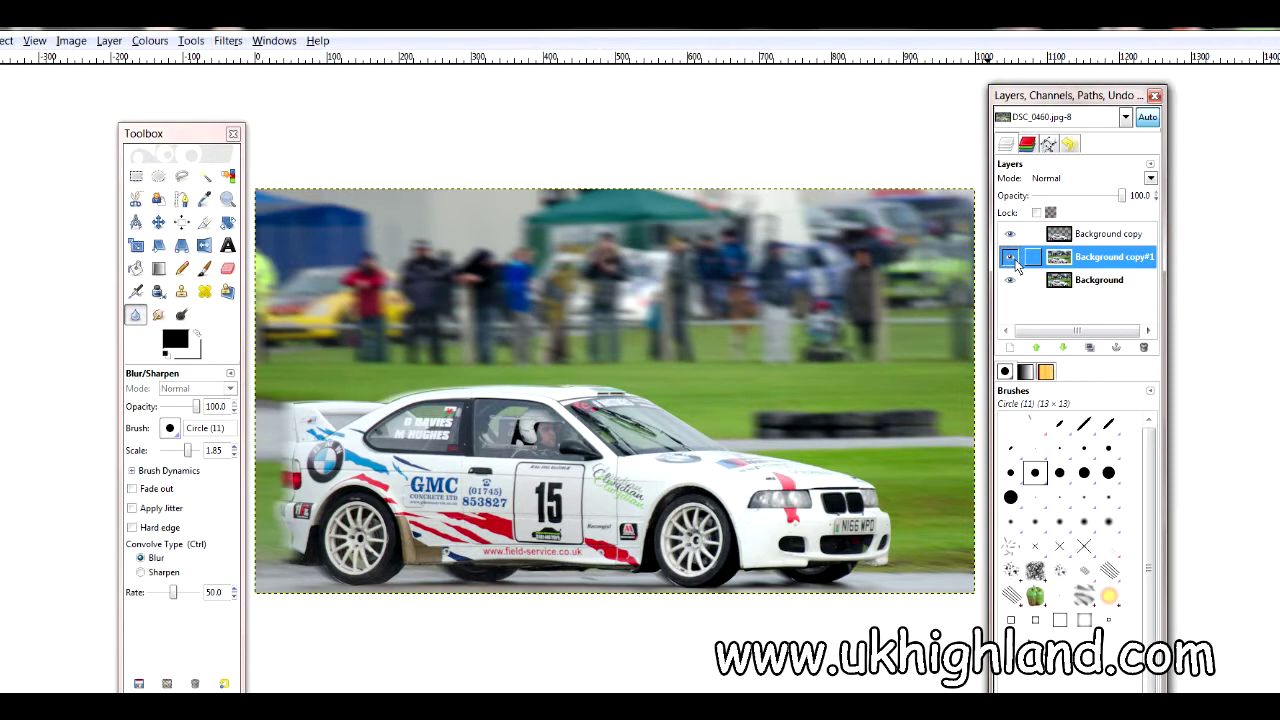
pyautogui.click(1010, 257)
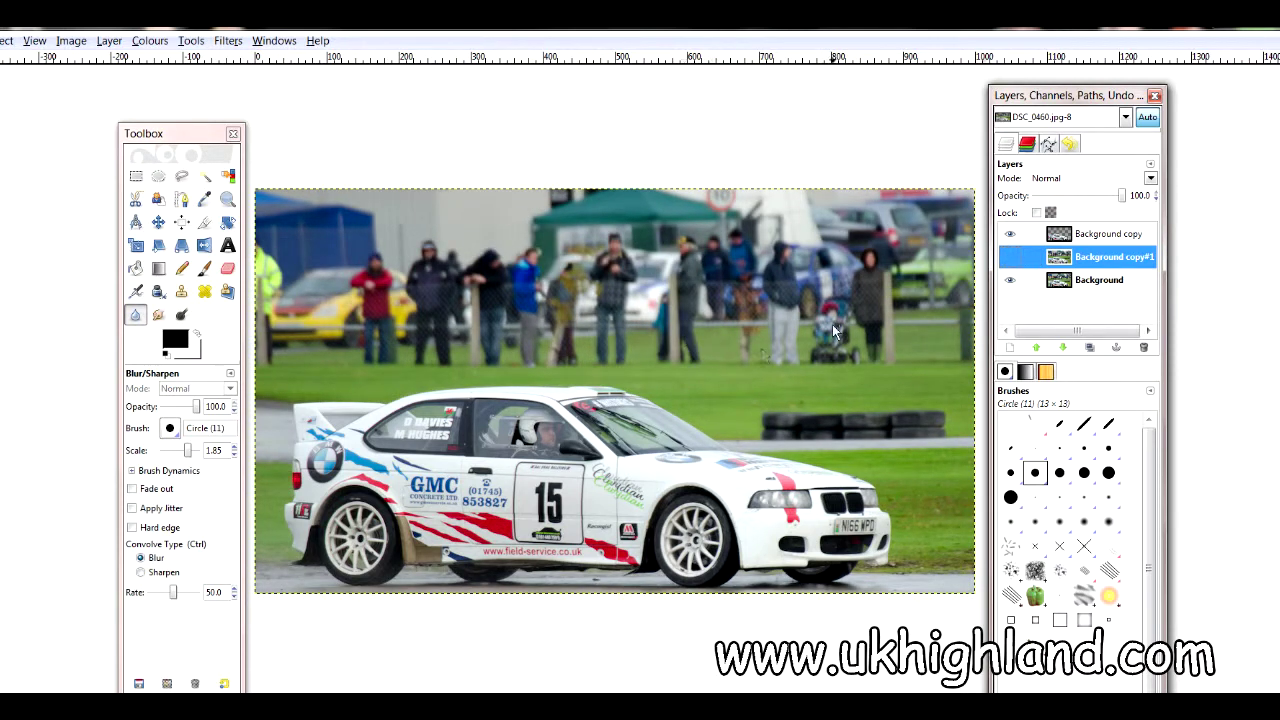
# Delete the blurred Background copy#1 and duplicate Background to create a sharp copy.
pyautogui.moveTo(1064, 262); pyautogui.dragTo(1142, 347)
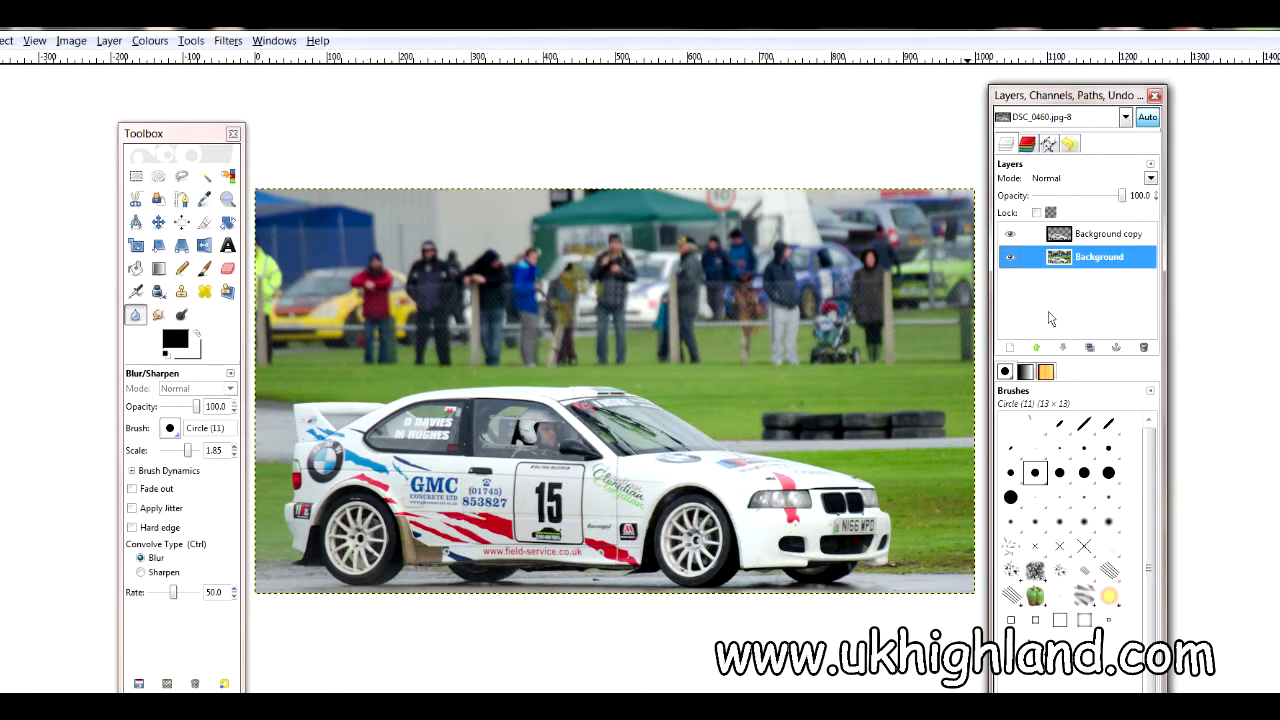
pyautogui.moveTo(1066, 258); pyautogui.dragTo(1089, 348)
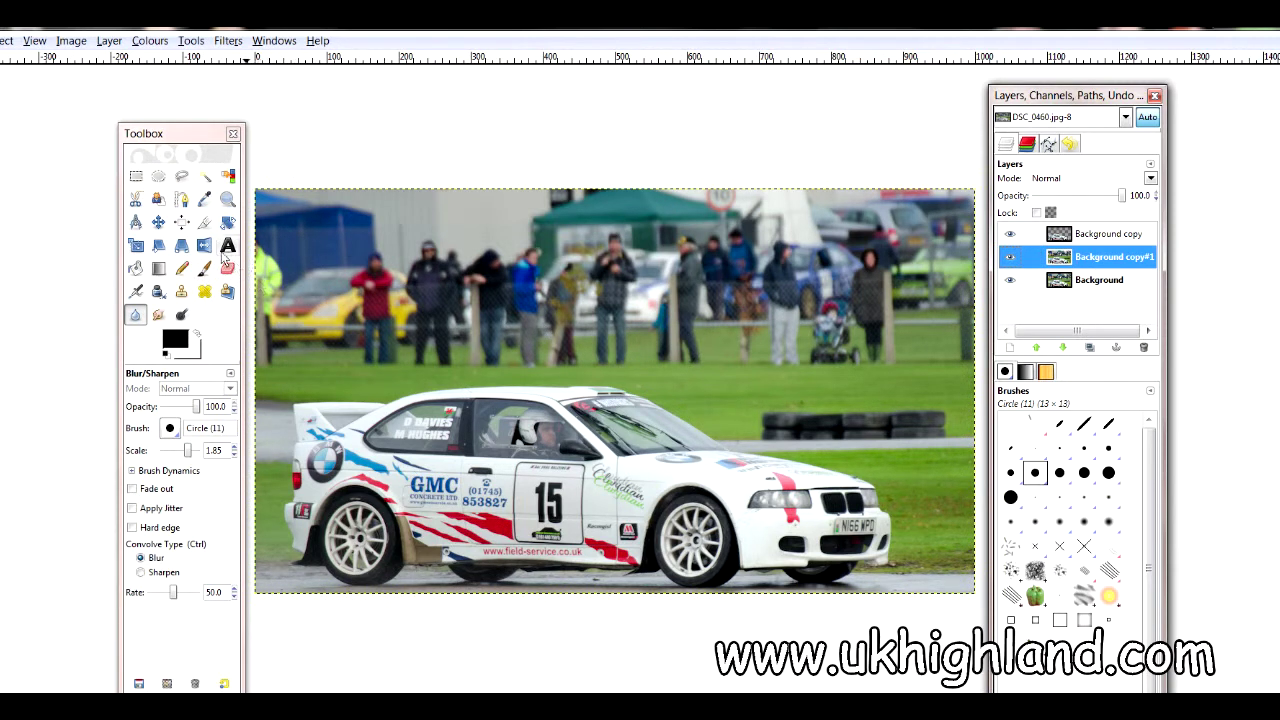
# Trace a path along the car roof, undo the last step, and delete the Background copy#1 layer.
pyautogui.click(181, 199)
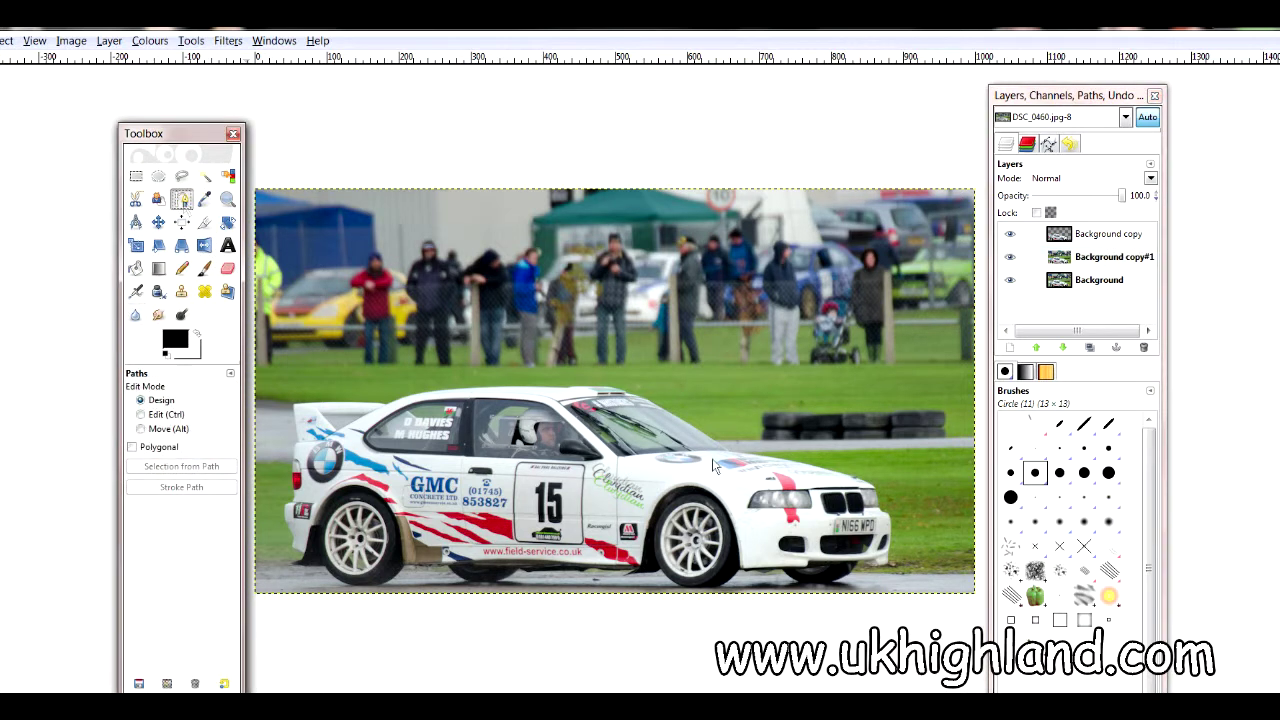
pyautogui.click(418, 394)
pyautogui.click(446, 389)
pyautogui.click(478, 388)
pyautogui.click(510, 387)
pyautogui.click(539, 388)
pyautogui.click(566, 387)
pyautogui.click(594, 386)
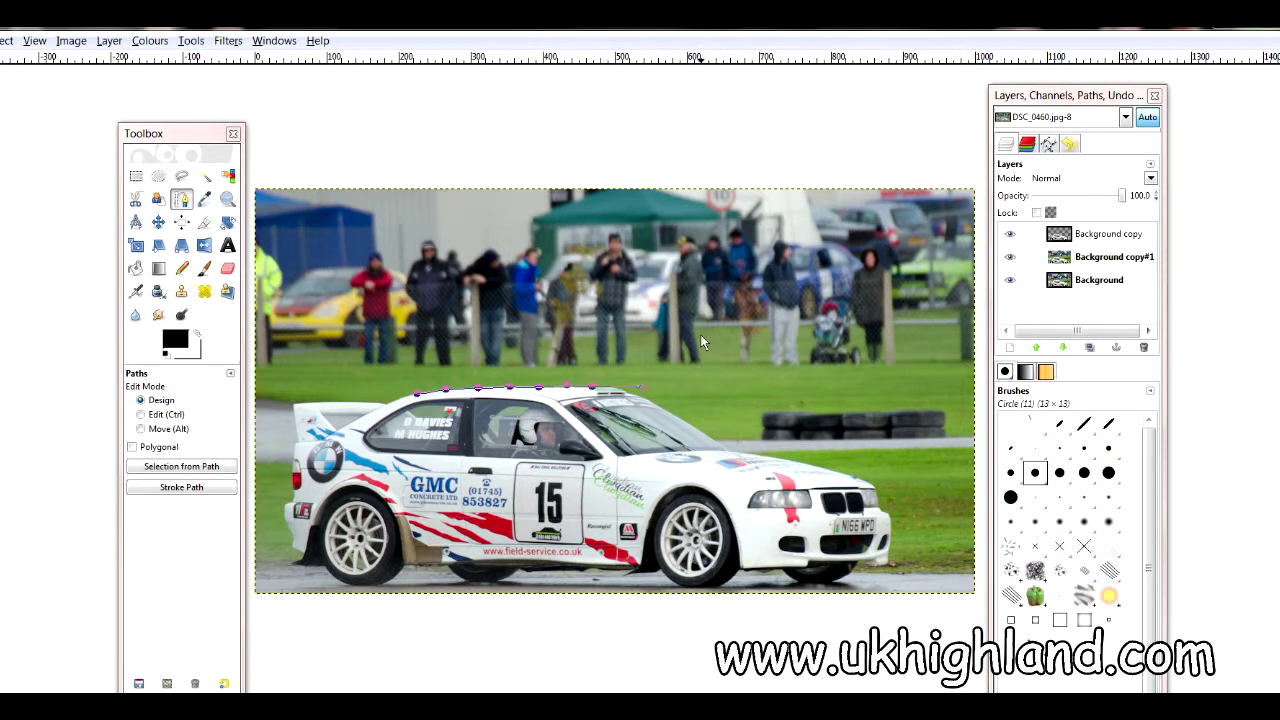
pyautogui.hotkey('ctrl', 'z')
pyautogui.hotkey('ctrl', 'z')
pyautogui.hotkey('ctrl', 'z')
pyautogui.hotkey('ctrl', 'z')
pyautogui.hotkey('ctrl', 'z')
pyautogui.hotkey('ctrl', 'z')
pyautogui.hotkey('ctrl', 'z')
pyautogui.moveTo(1059, 258); pyautogui.dragTo(1143, 348)
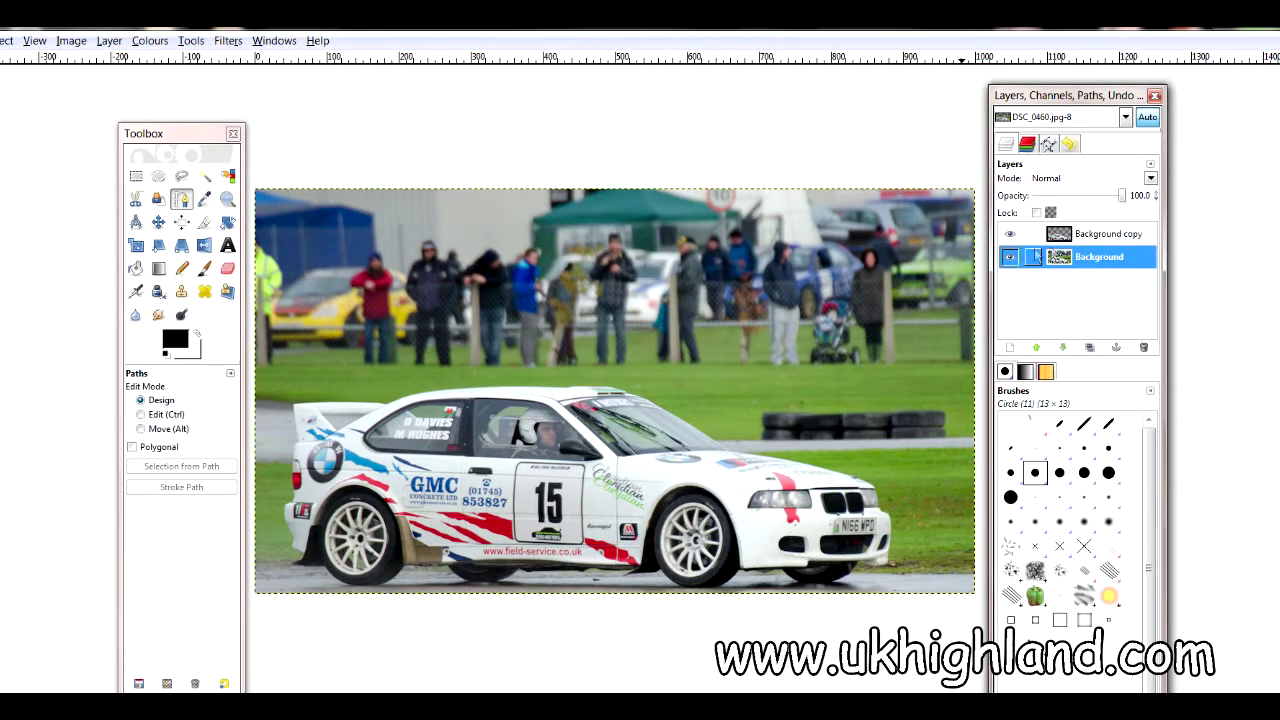
# Preview the cut-out car alone, then hide Background copy so only the Background photo shows.
pyautogui.click(1011, 258)
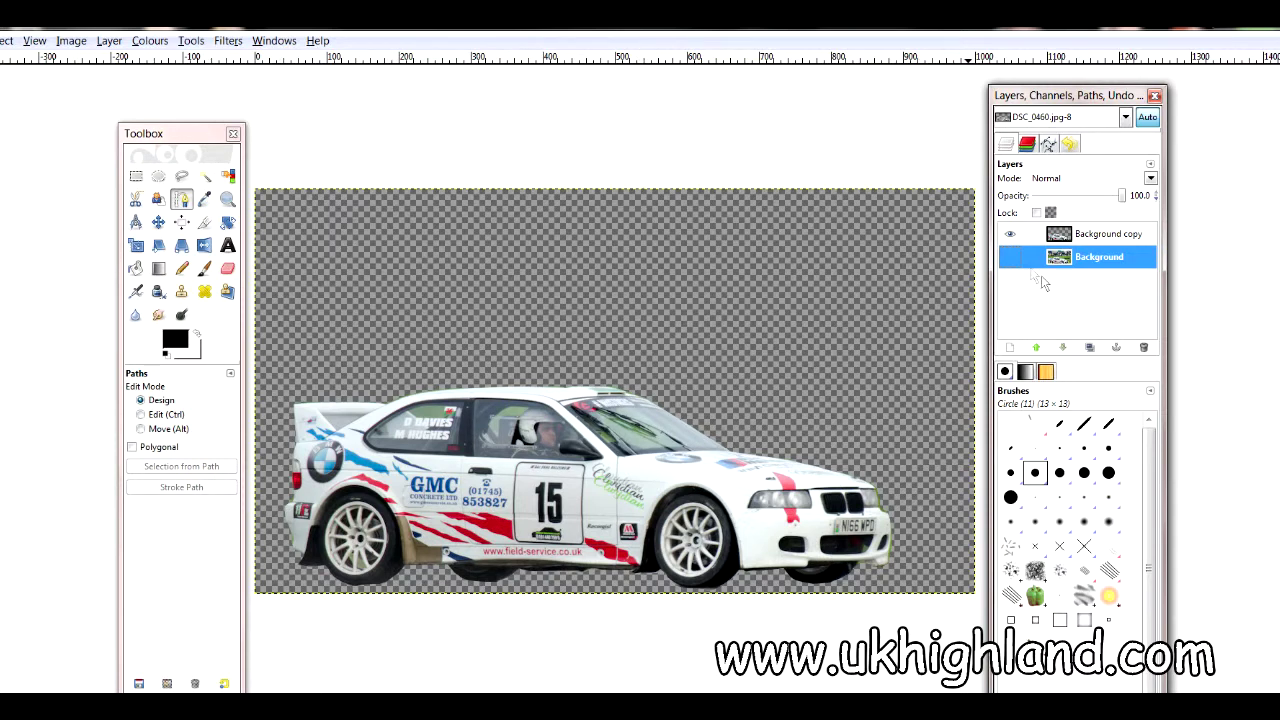
pyautogui.click(1010, 258)
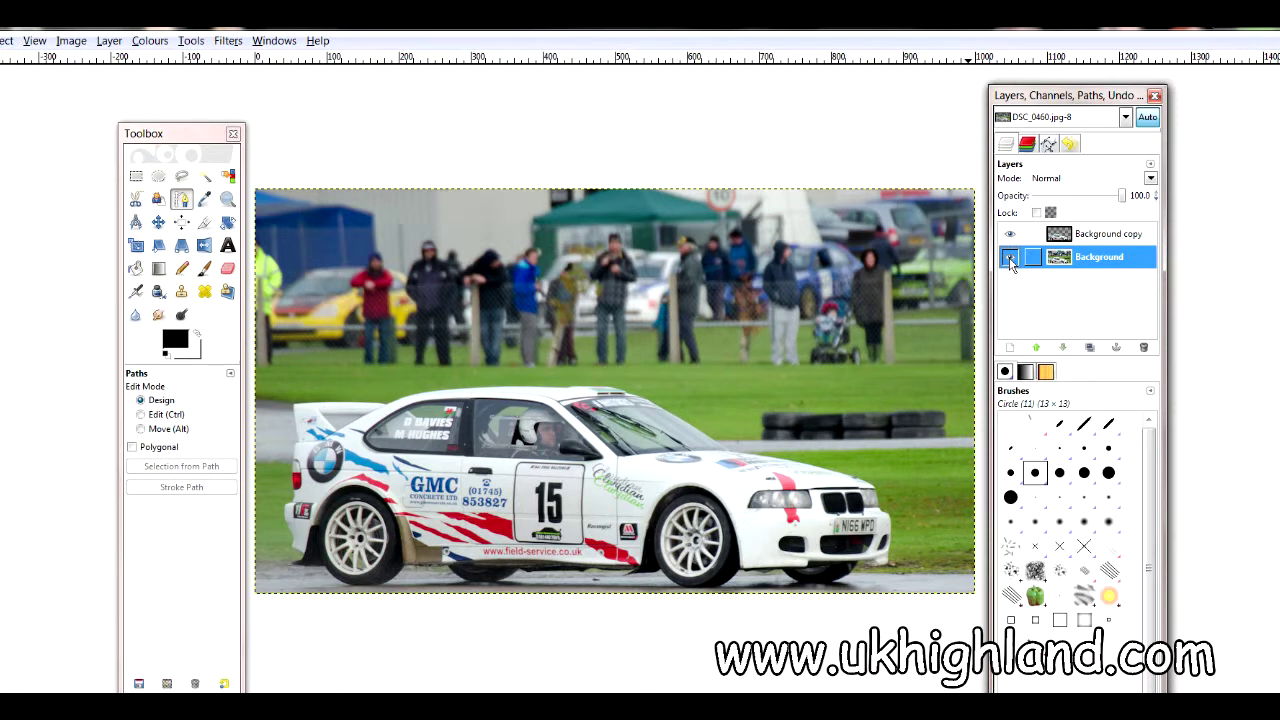
pyautogui.click(1010, 258)
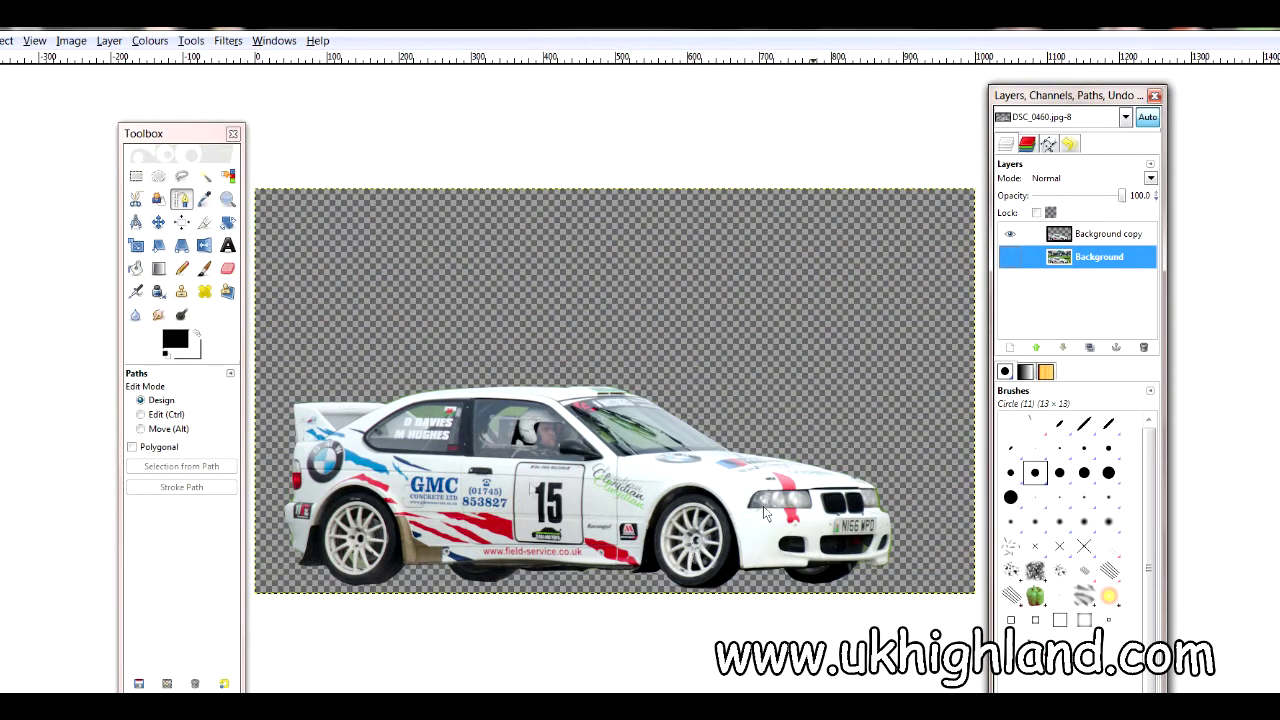
pyautogui.click(1016, 260)
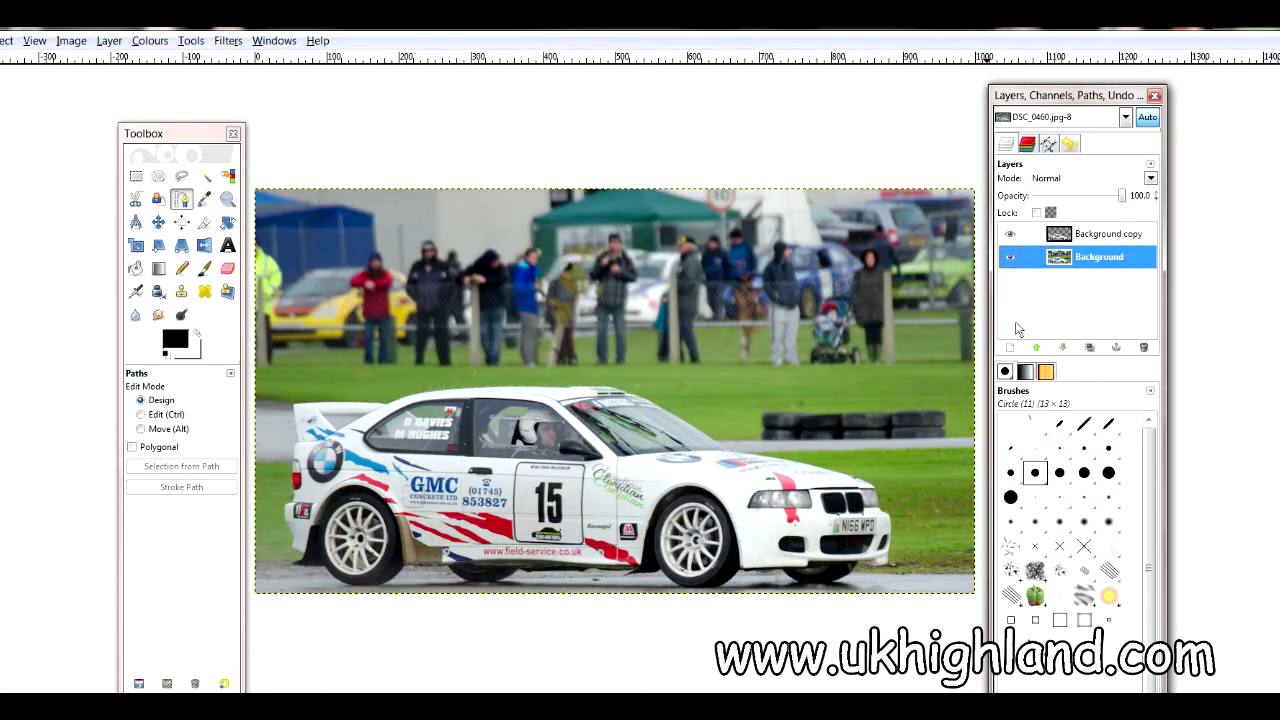
pyautogui.click(1012, 258)
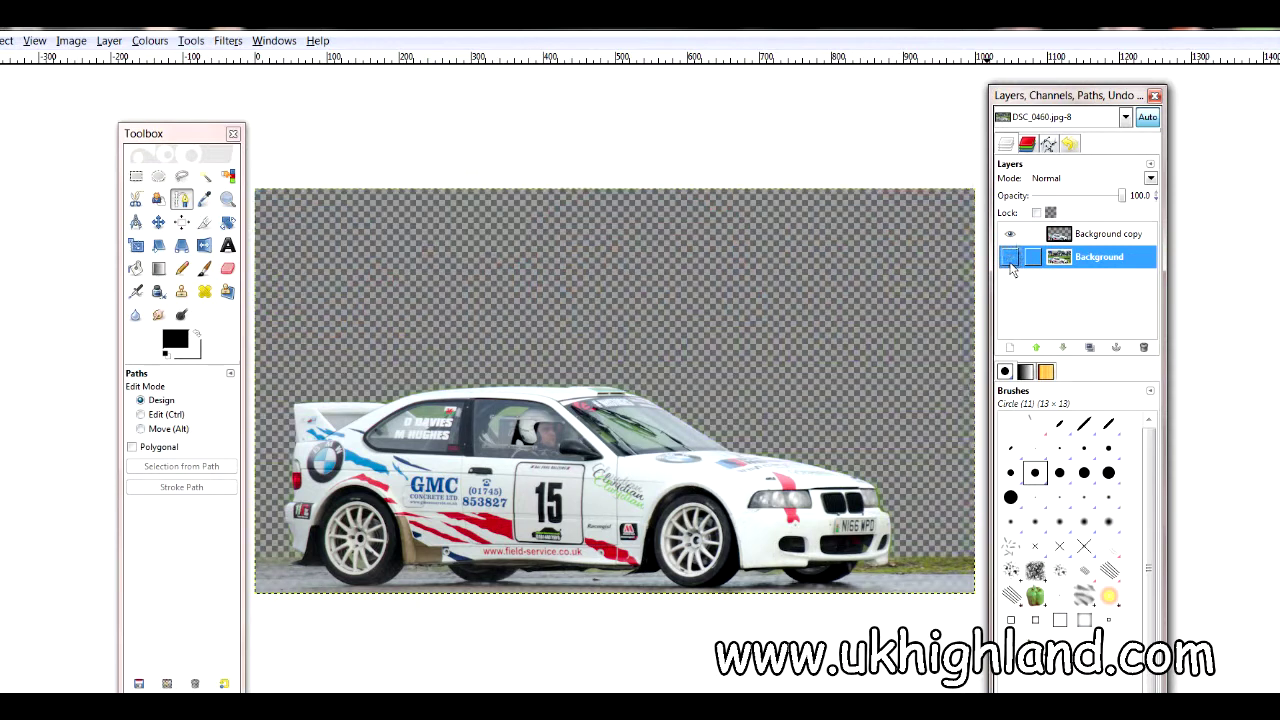
pyautogui.click(1016, 235)
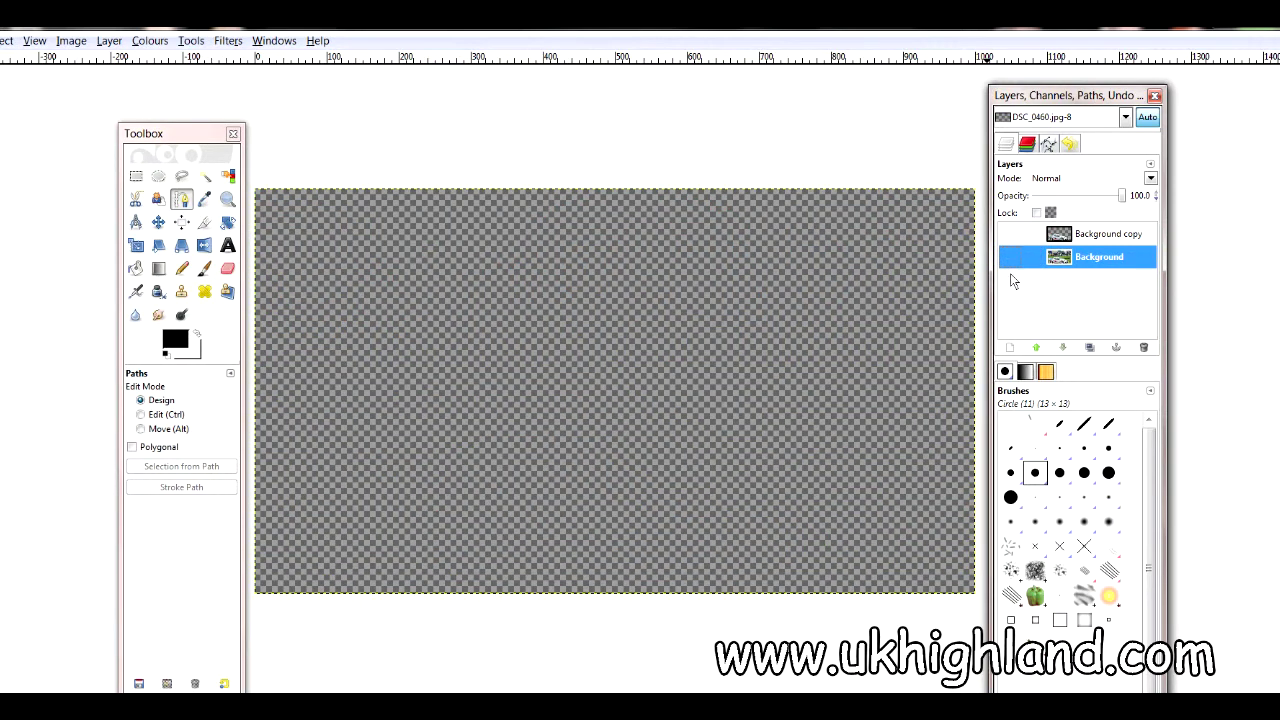
pyautogui.click(1010, 258)
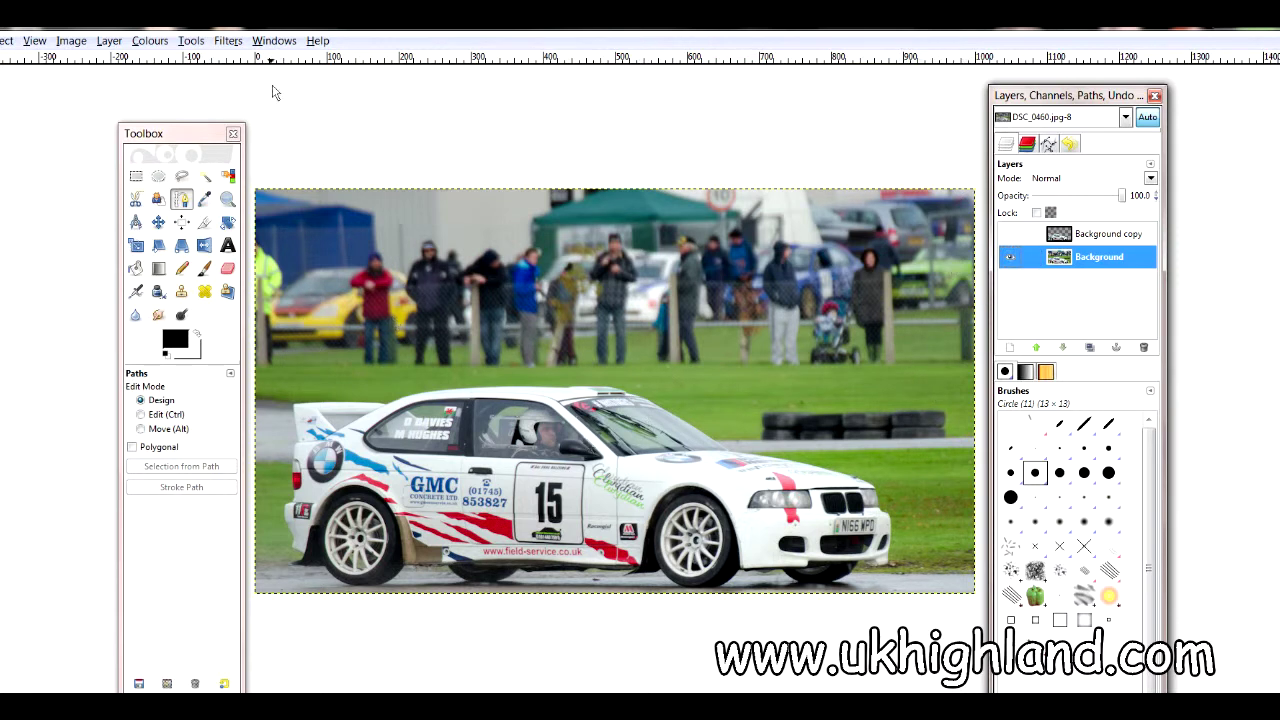
# Apply a linear Motion Blur to Background, adjusting Length and nudging Angle up four steps.
pyautogui.click(227, 41)
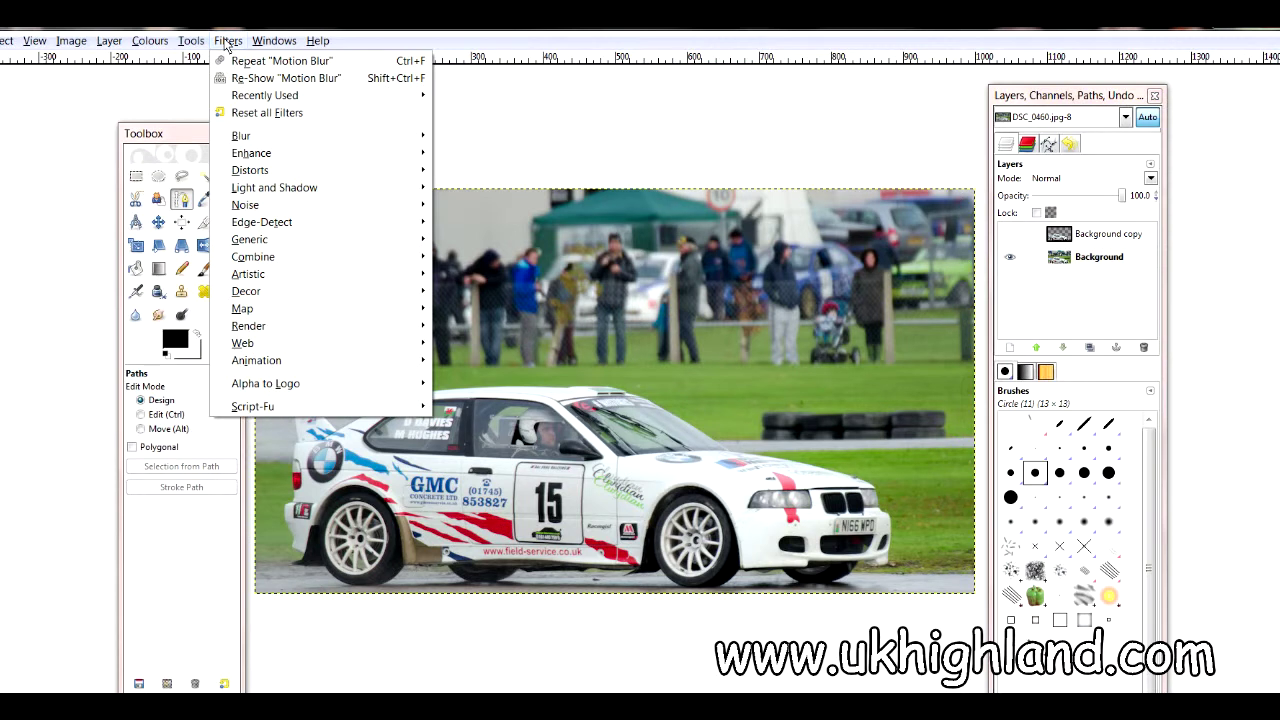
pyautogui.moveTo(262, 136)
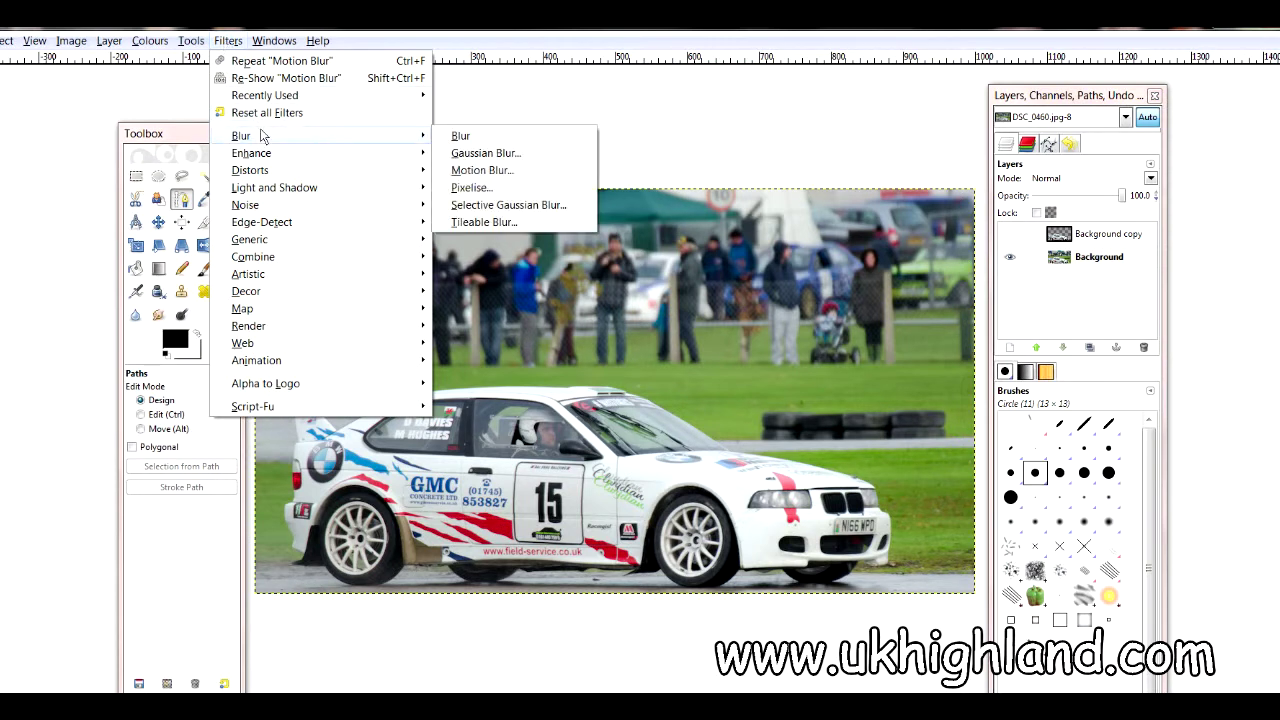
pyautogui.click(480, 172)
pyautogui.moveTo(58, 115); pyautogui.dragTo(424, 142)
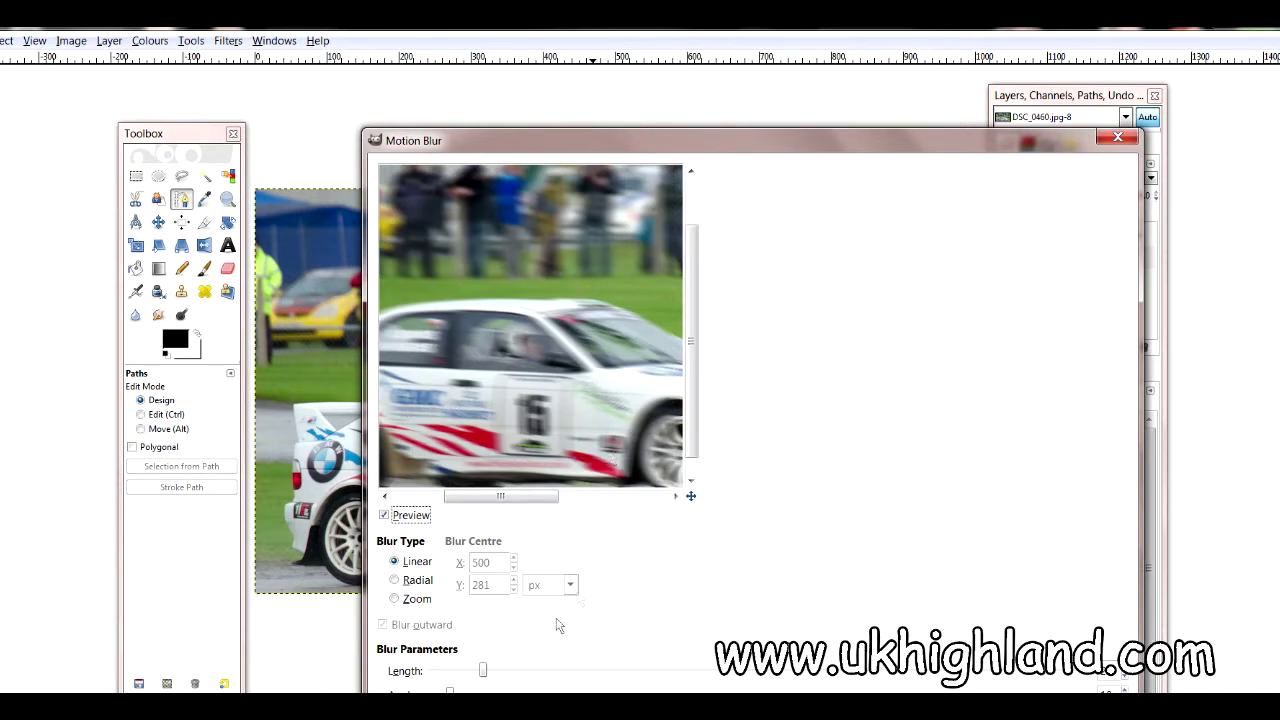
pyautogui.moveTo(481, 676); pyautogui.dragTo(604, 681)
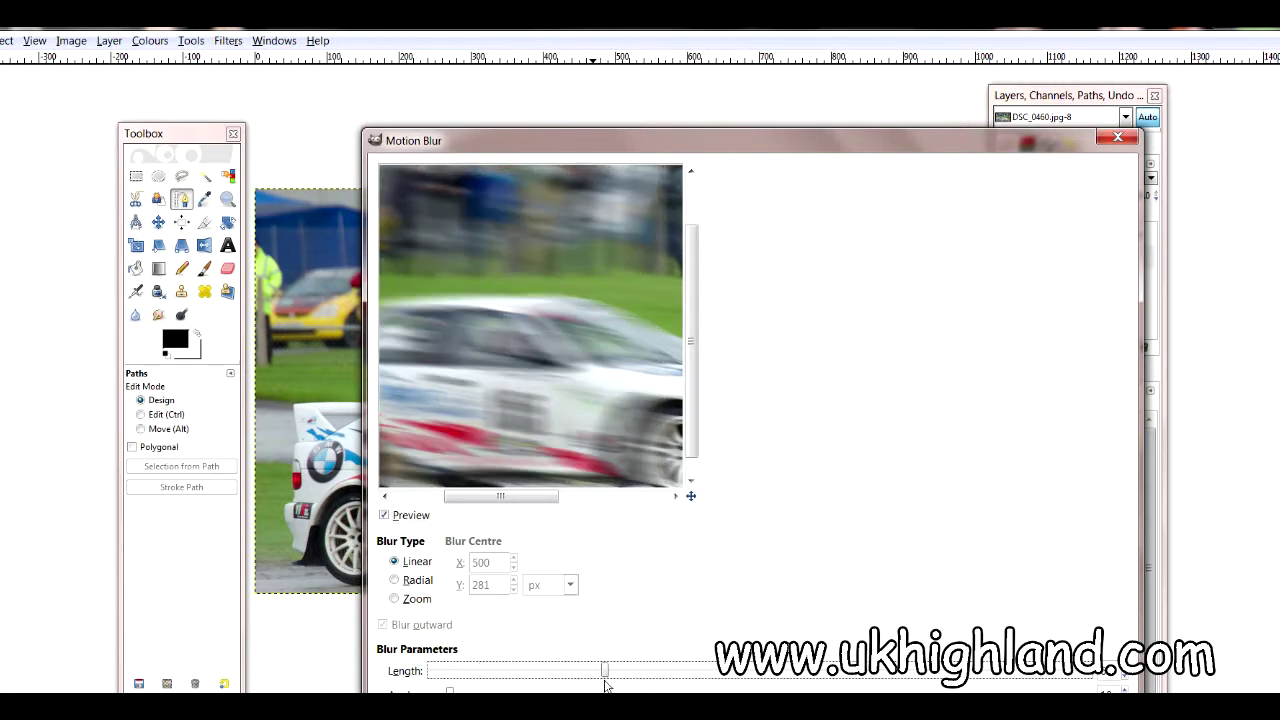
pyautogui.moveTo(605, 677); pyautogui.dragTo(462, 680)
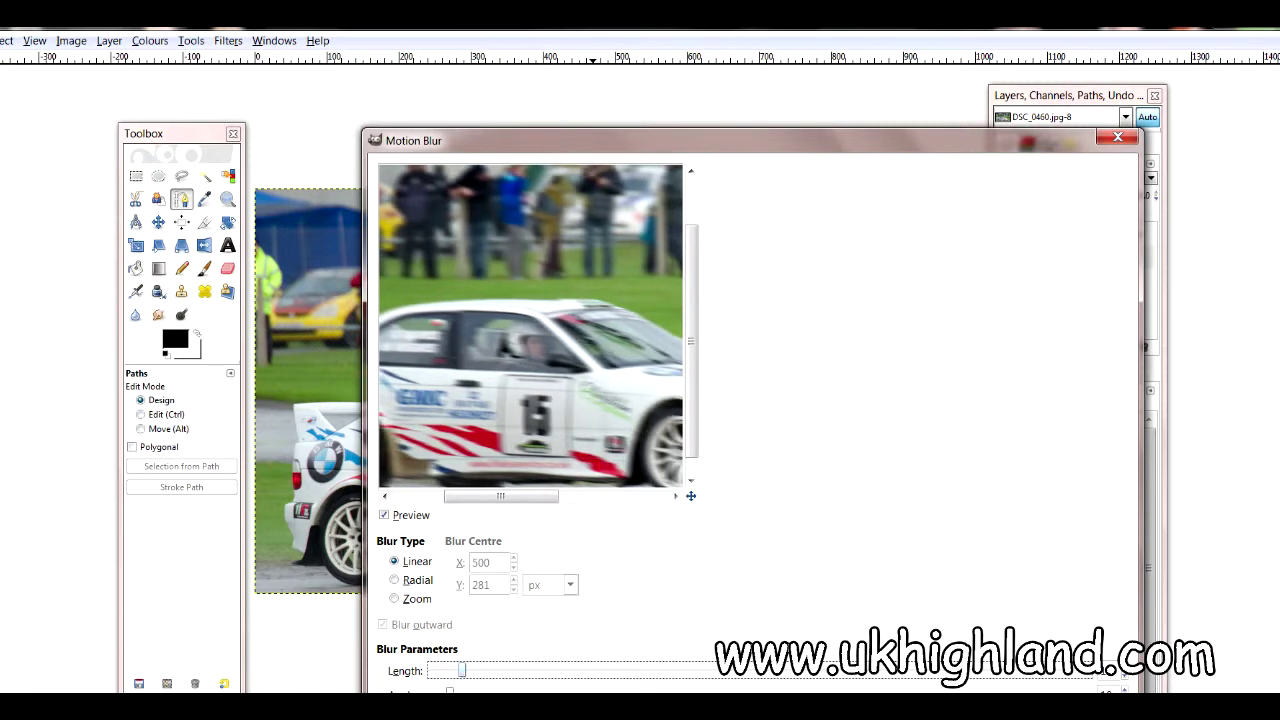
pyautogui.press('Tab')
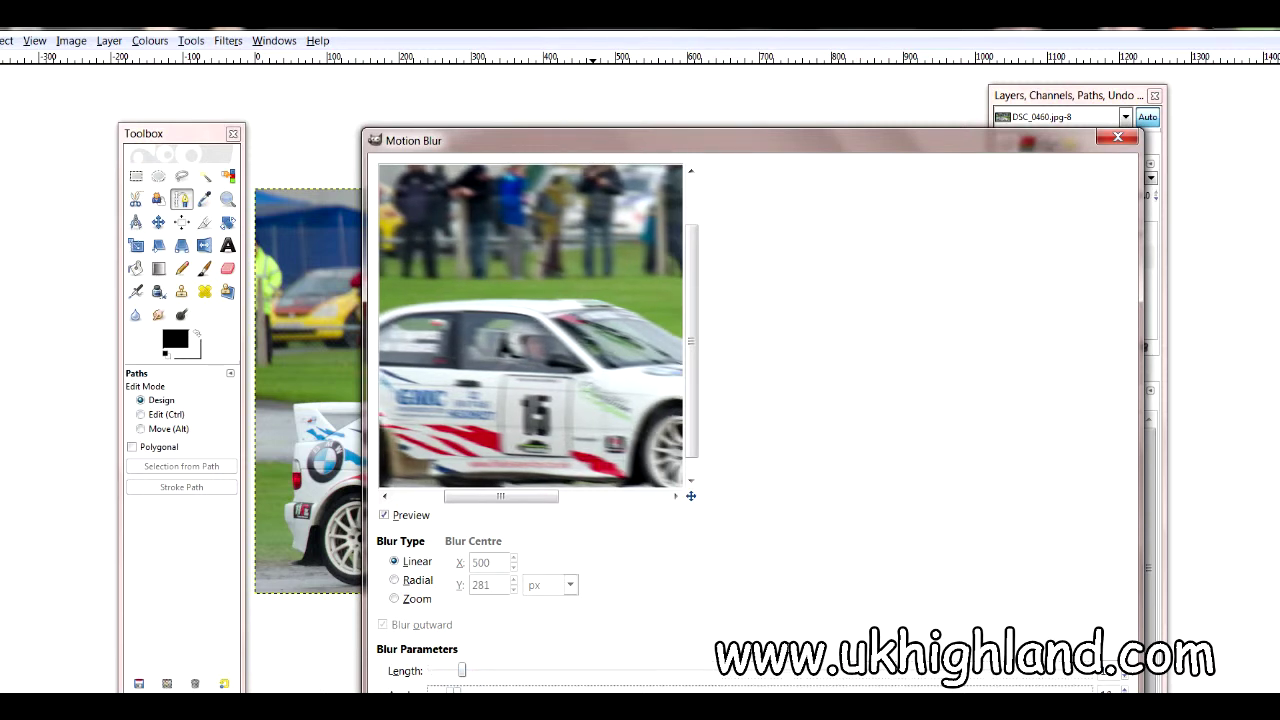
pyautogui.press('Right')
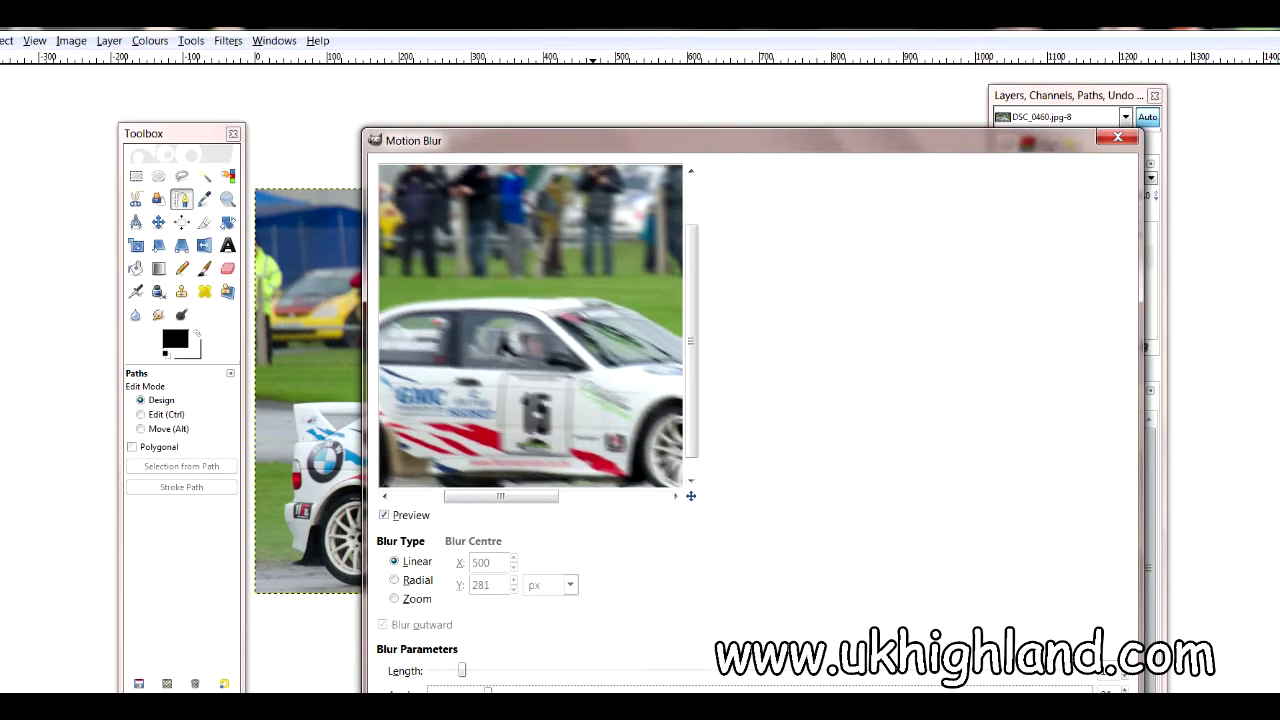
pyautogui.press('Right')
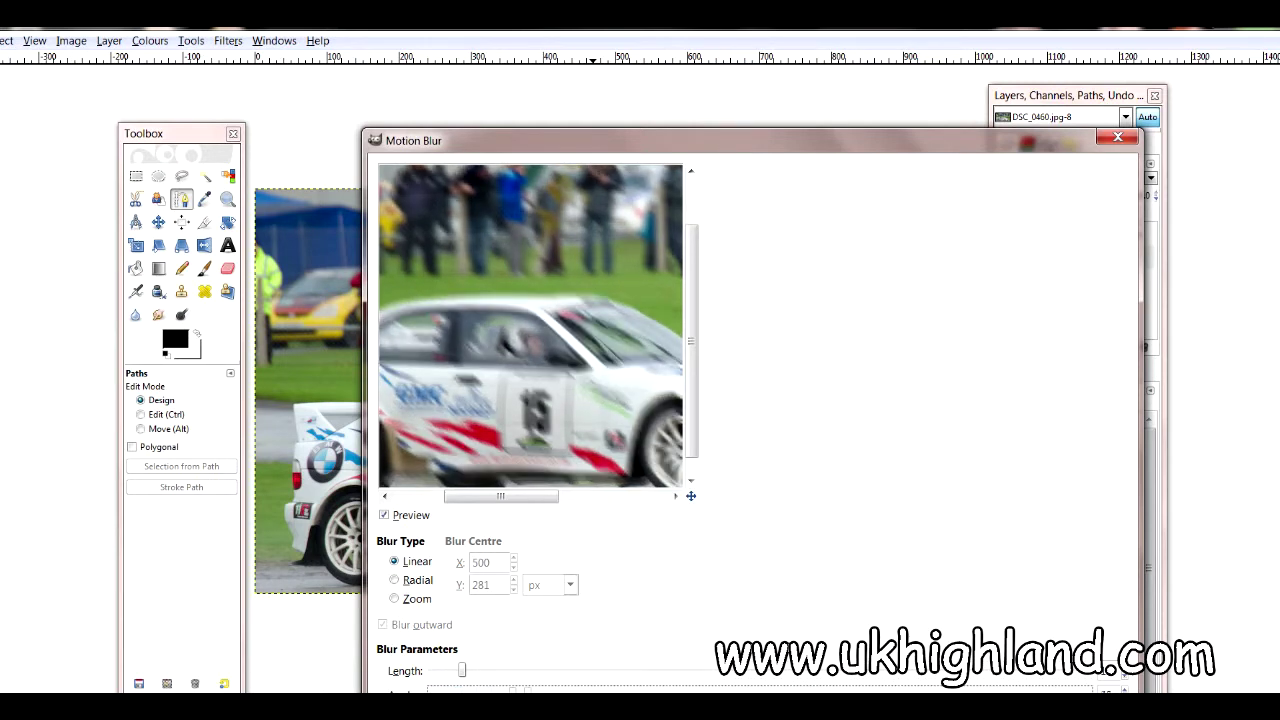
pyautogui.press('Right')
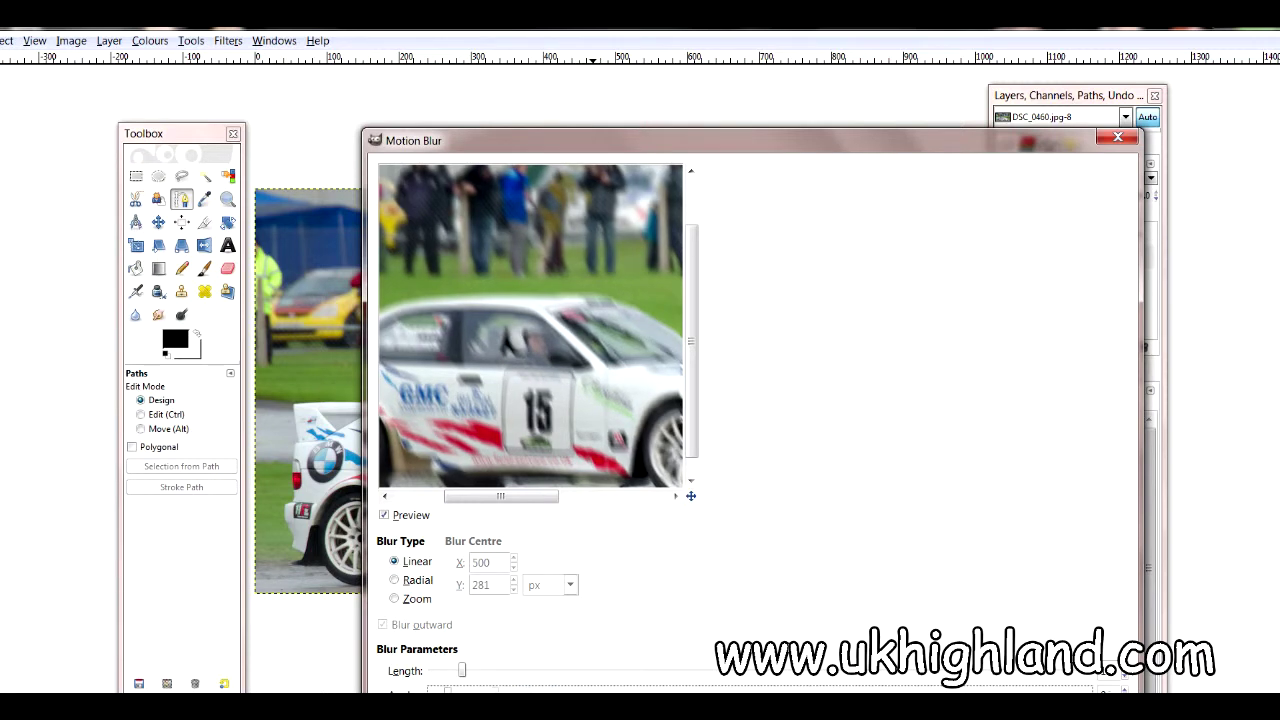
pyautogui.press('Right')
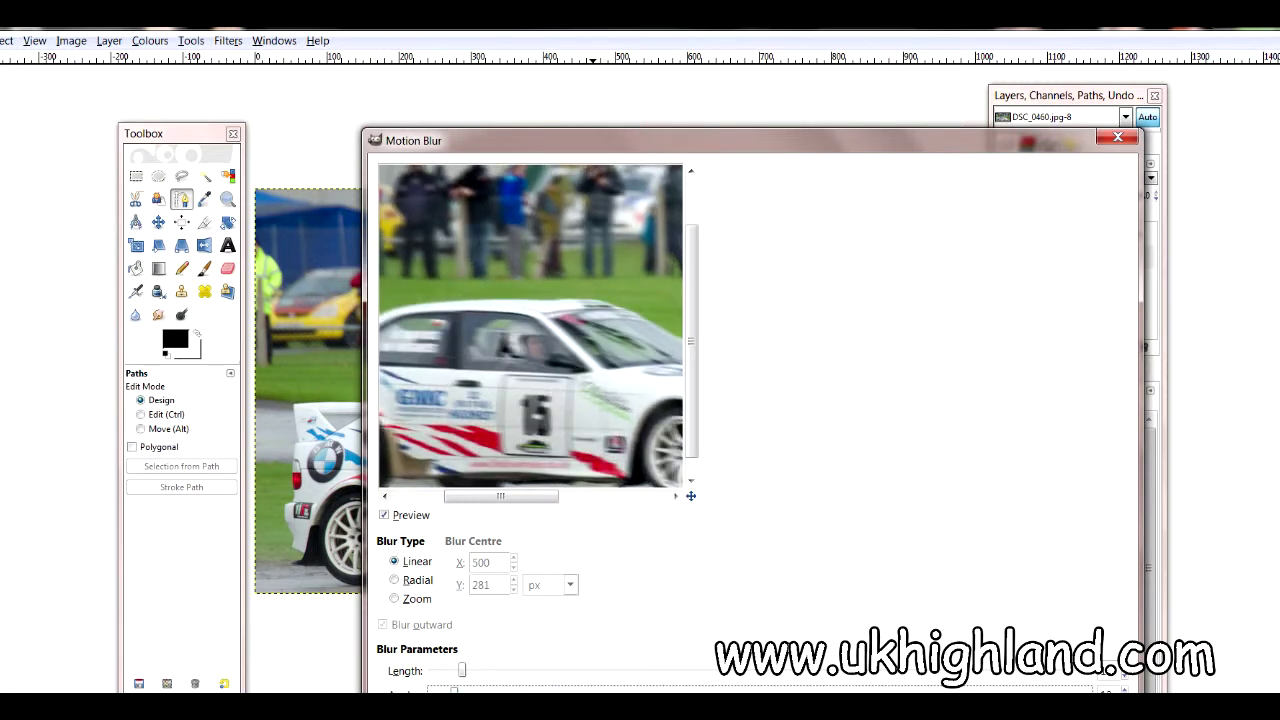
pyautogui.press('Return')
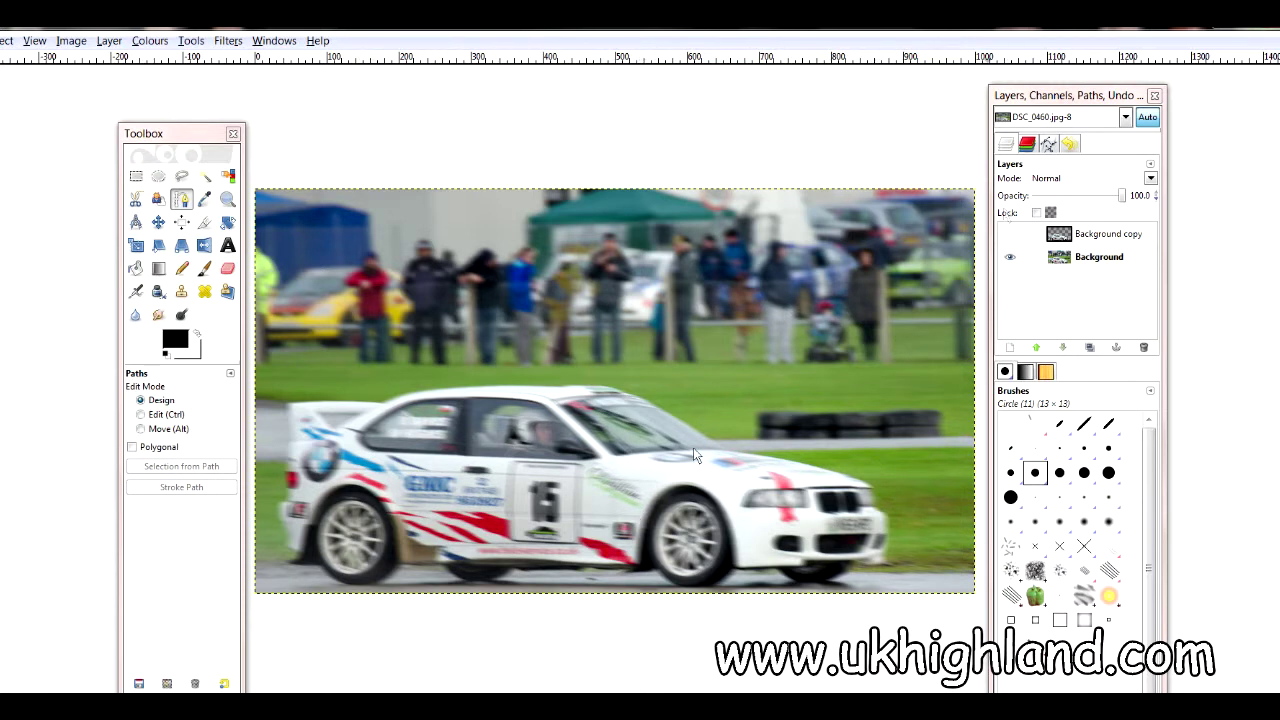
# Toggle the sharp car layer on and off against the blurred Background, leaving it hidden, and open Filters.
pyautogui.click(1011, 236)
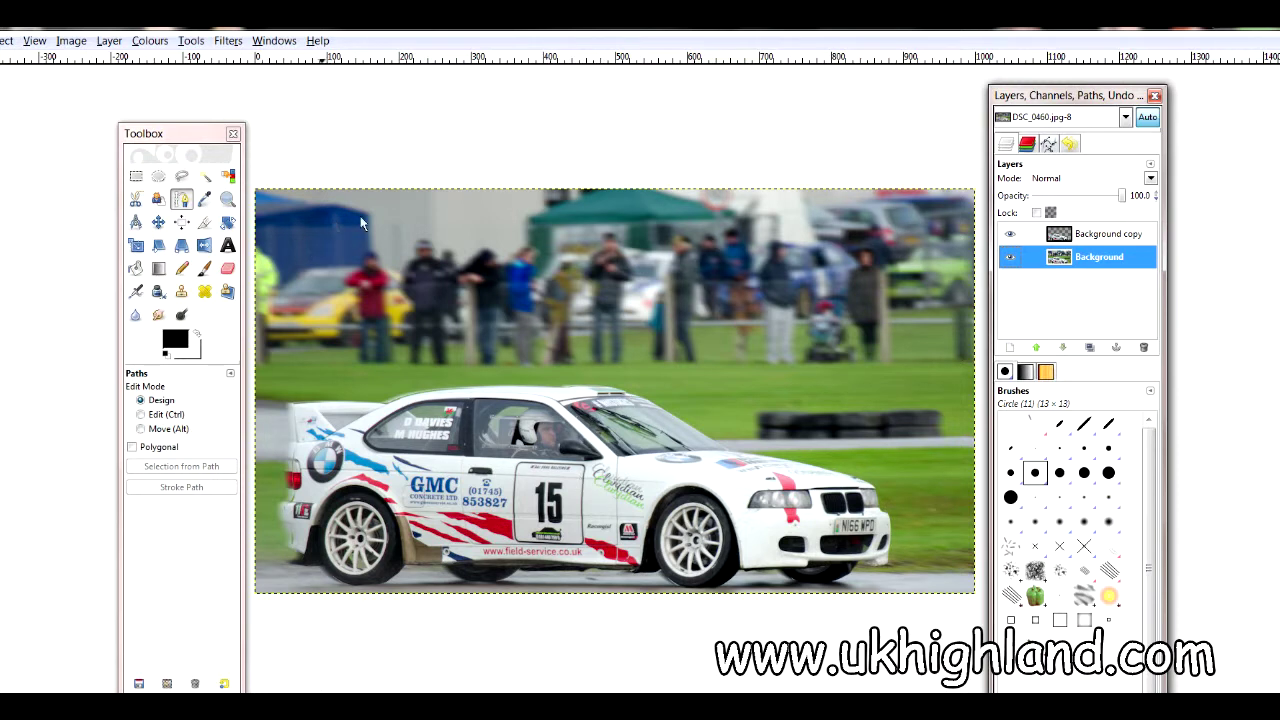
pyautogui.click(1011, 235)
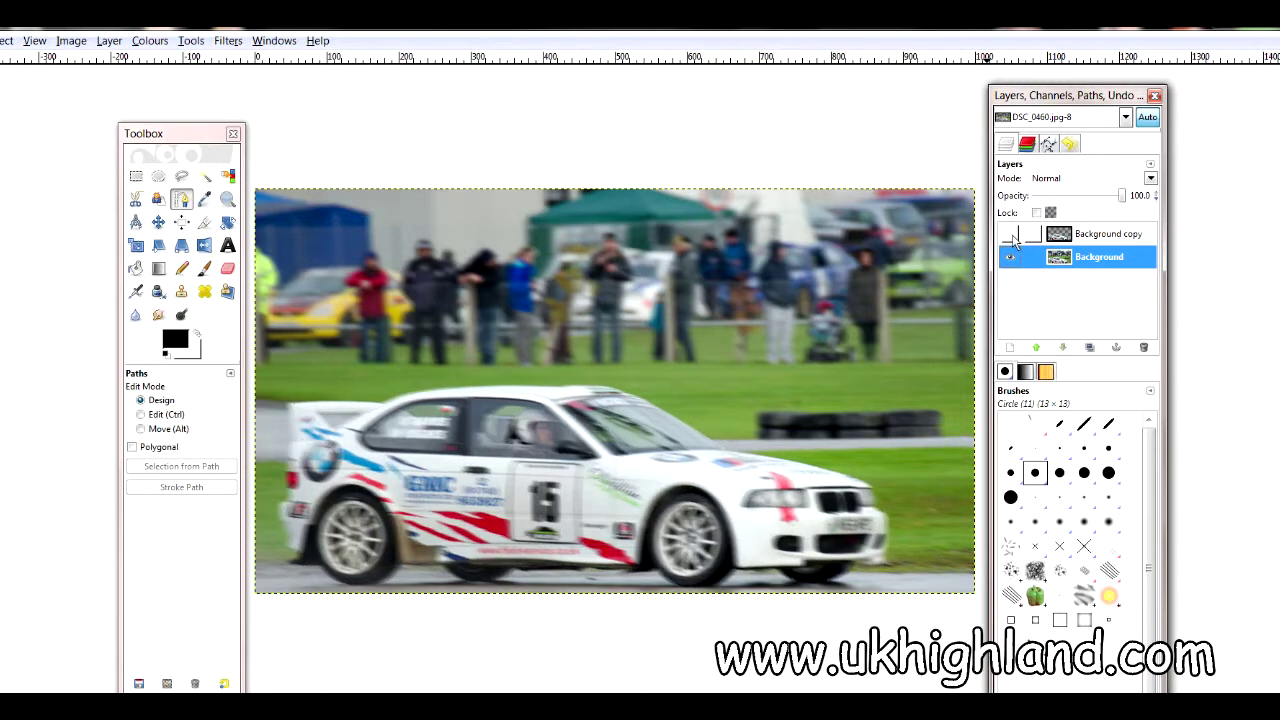
pyautogui.click(1011, 235)
pyautogui.click(1011, 235)
pyautogui.click(1011, 235)
pyautogui.click(1011, 235)
pyautogui.click(1011, 235)
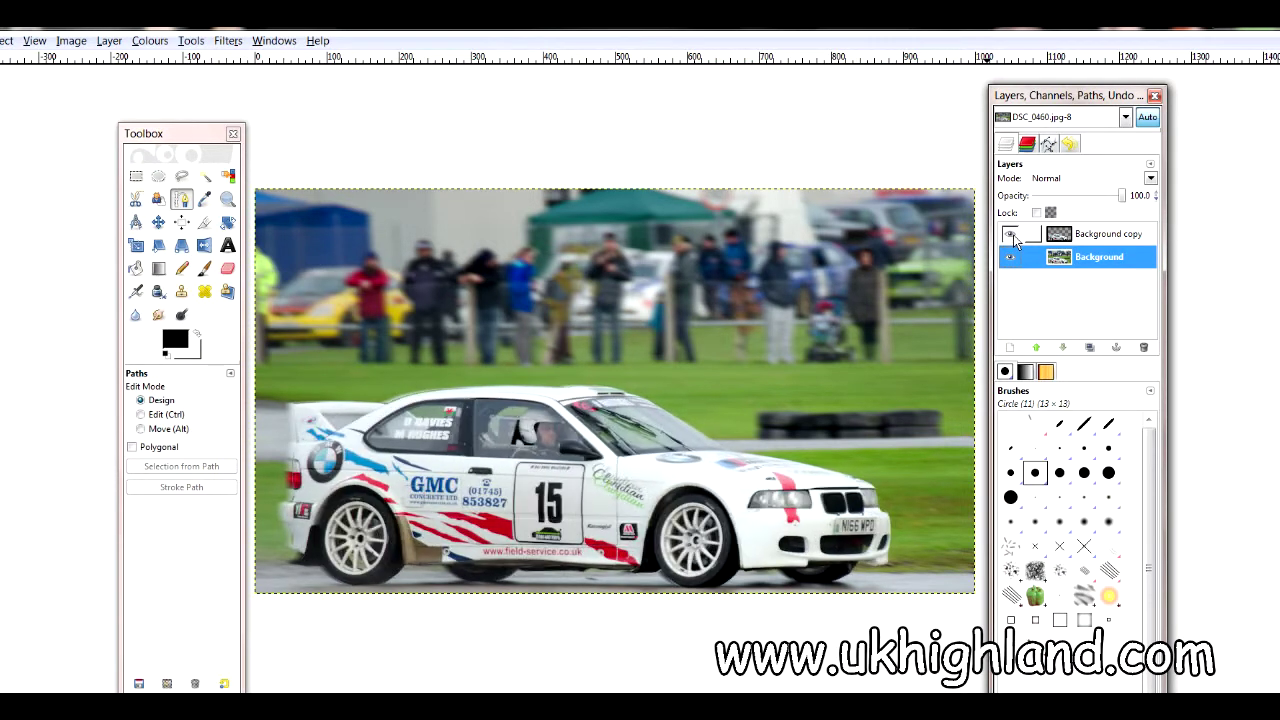
pyautogui.click(1011, 235)
pyautogui.click(1011, 235)
pyautogui.click(230, 41)
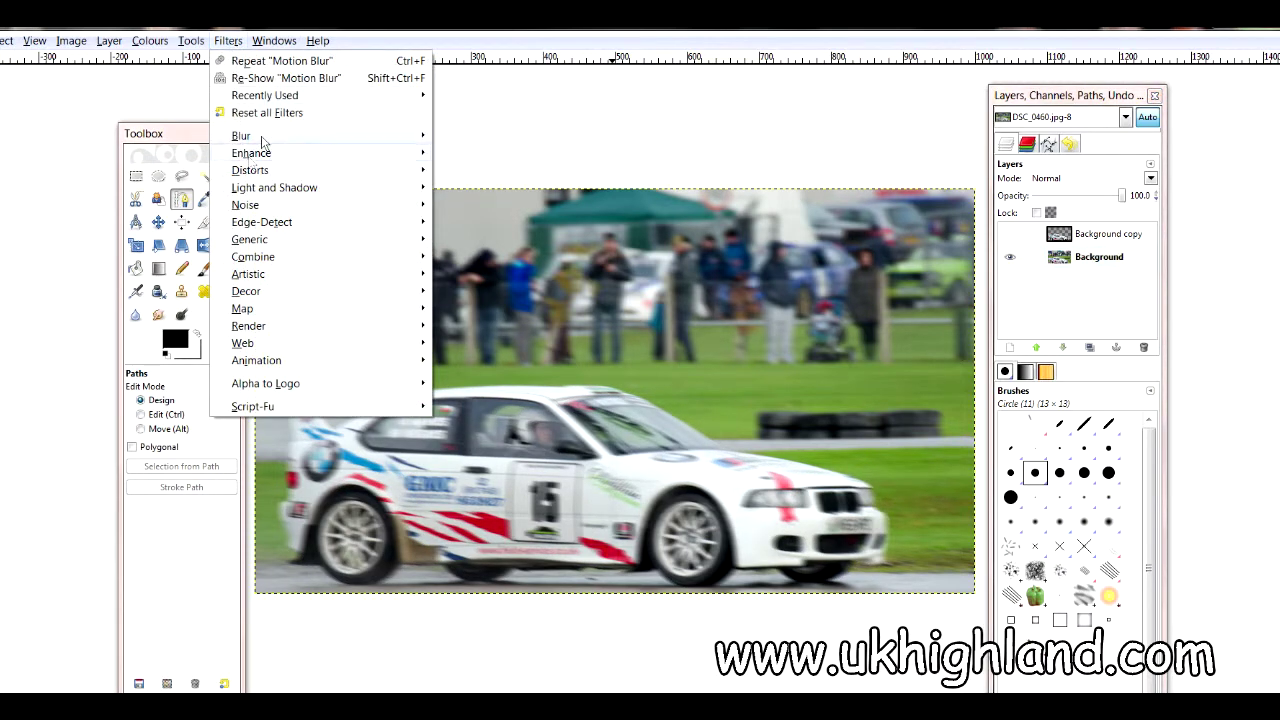
# Reapply Motion Blur to the Background layer with a longer Length for stronger streaks.
pyautogui.moveTo(262, 139)
pyautogui.click(488, 172)
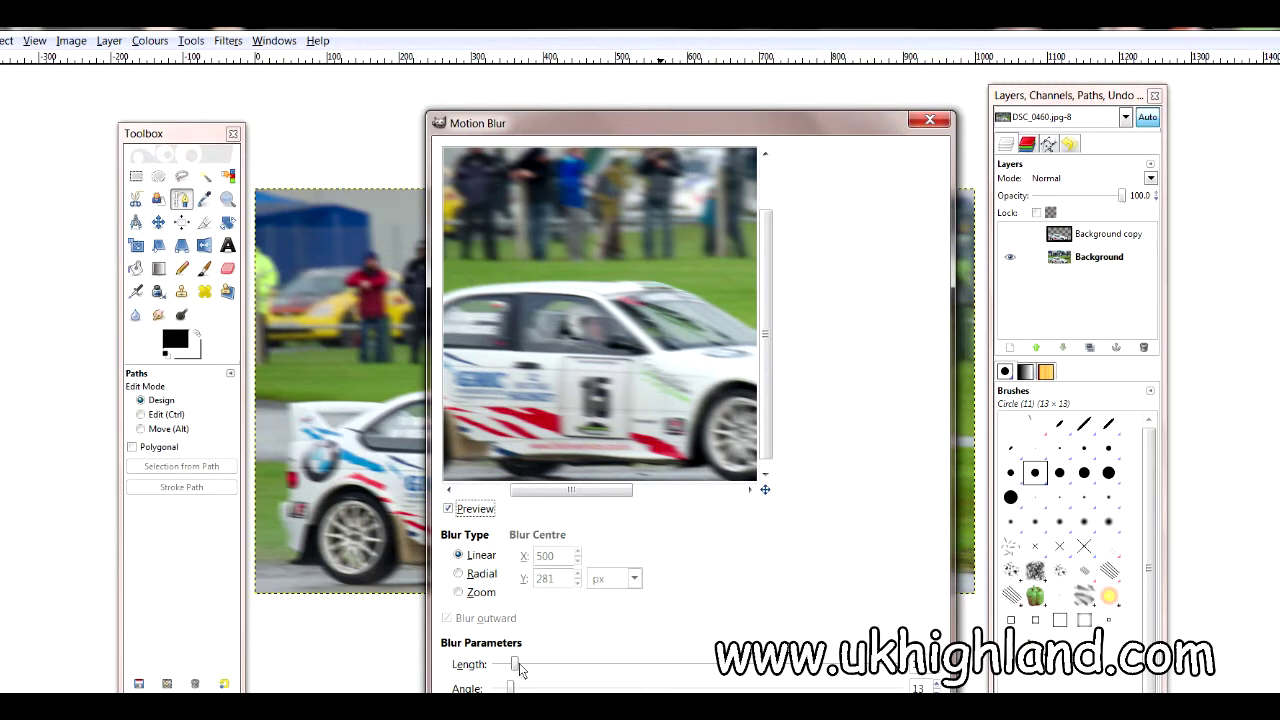
pyautogui.moveTo(519, 668); pyautogui.dragTo(537, 668)
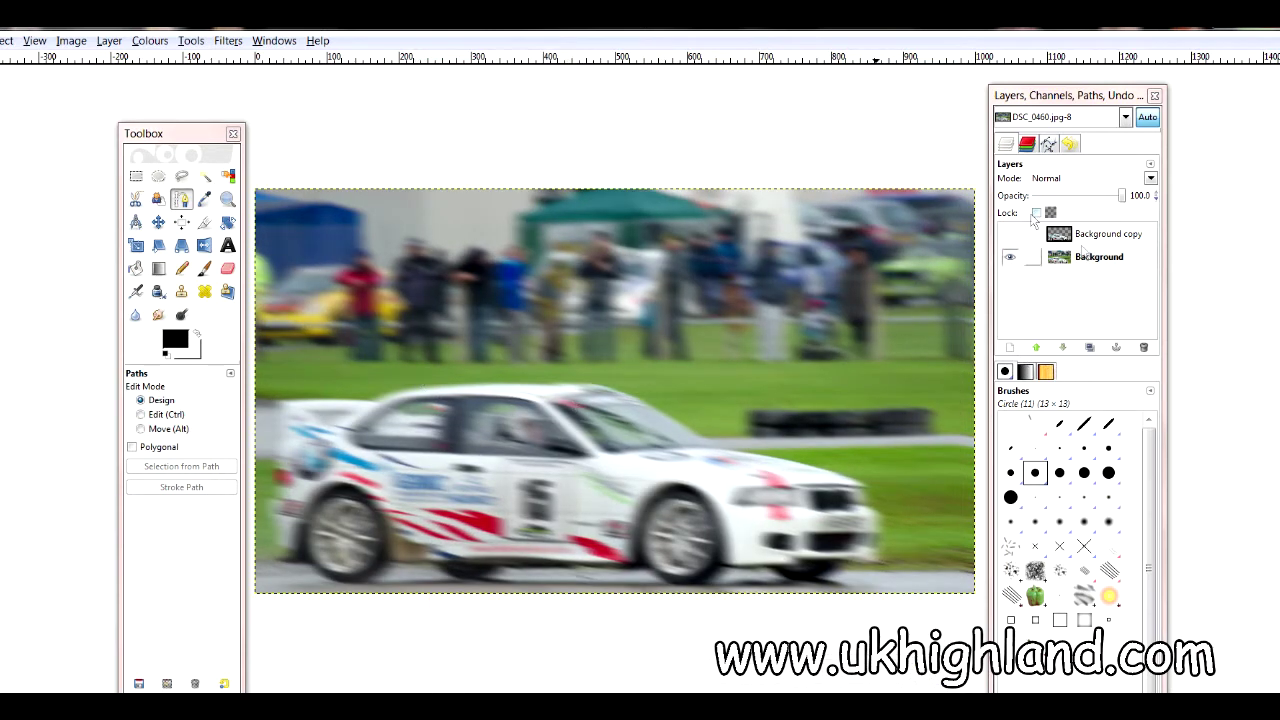
# Show the sharp car layer over the stronger blur, compare by toggling, and make Background copy active.
pyautogui.click(1009, 244)
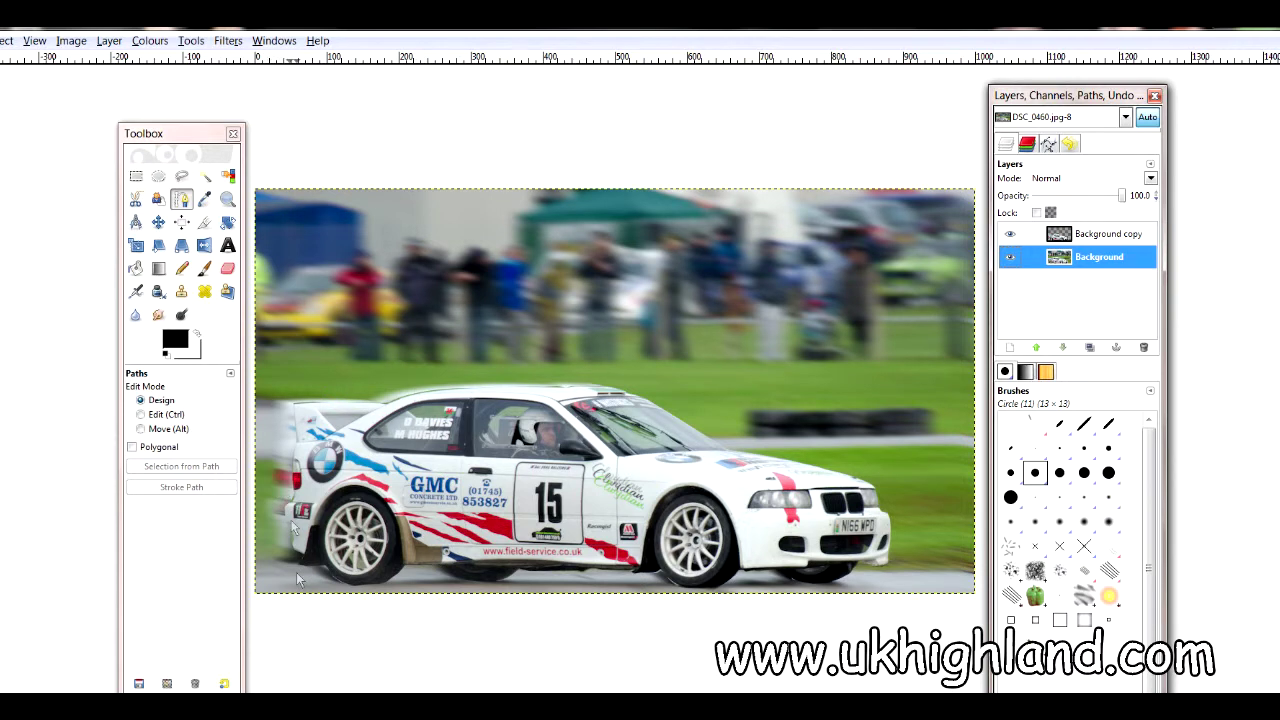
pyautogui.click(1011, 234)
pyautogui.click(1011, 234)
pyautogui.click(1011, 234)
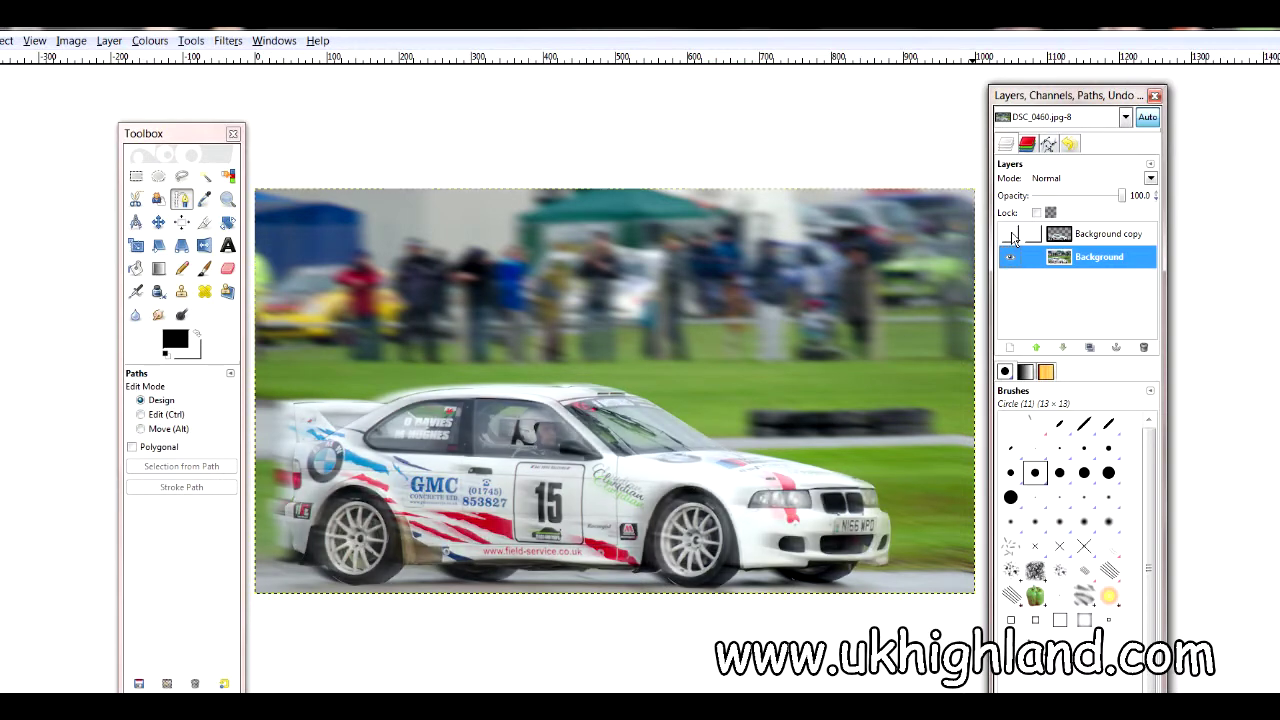
pyautogui.click(1011, 234)
pyautogui.click(1011, 234)
pyautogui.click(1011, 234)
pyautogui.click(1060, 234)
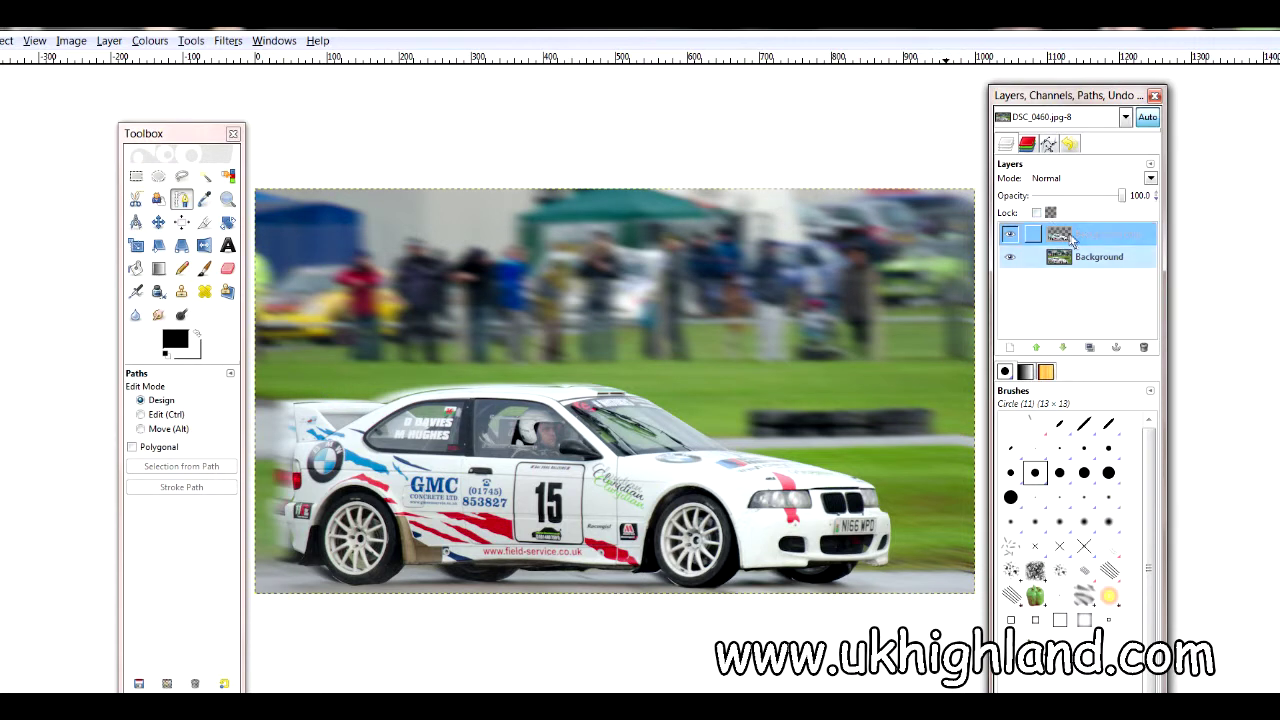
# Nudge the Background copy layer a few pixels left with the Move tool, then pick Blur/Sharpen.
pyautogui.click(158, 222)
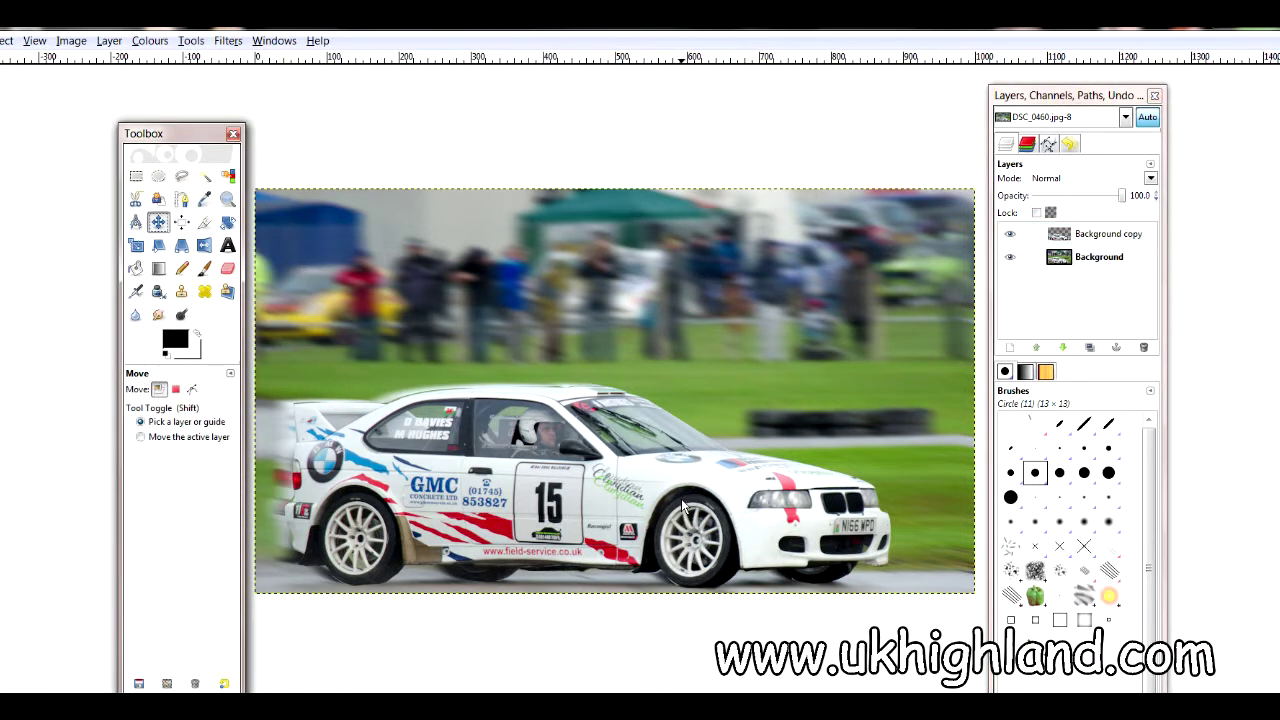
pyautogui.moveTo(683, 506); pyautogui.dragTo(676, 507)
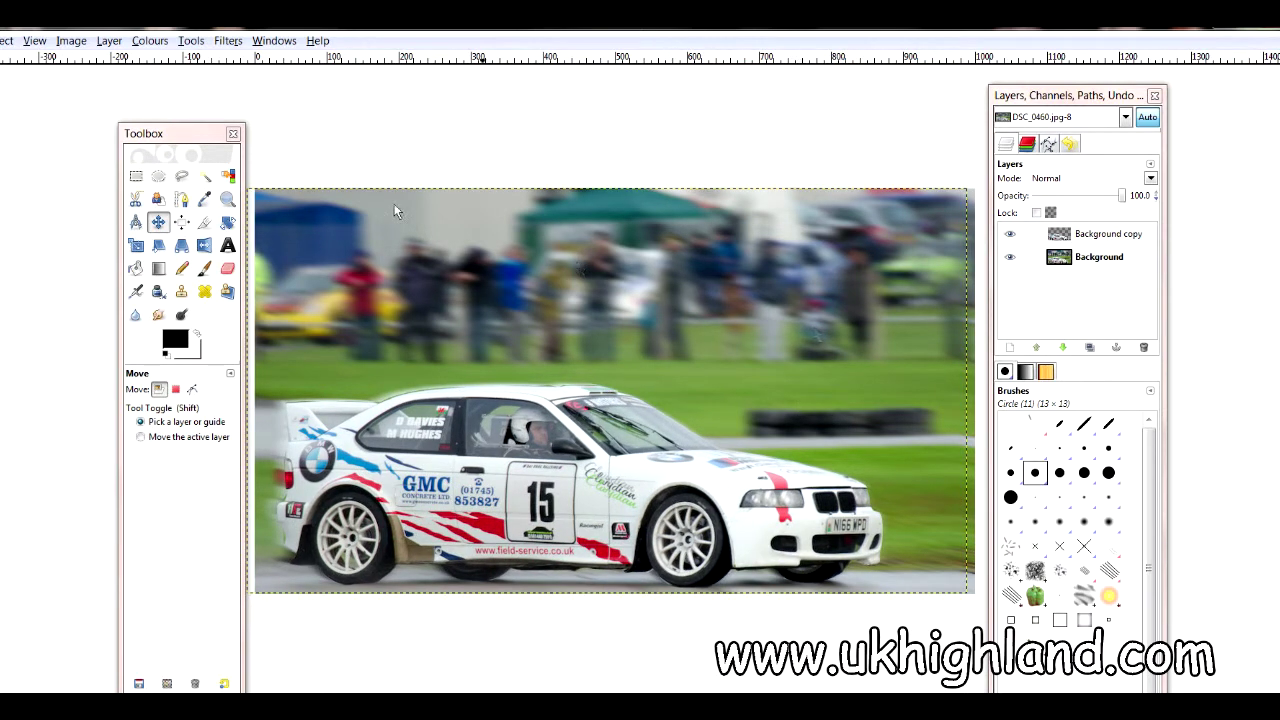
pyautogui.click(136, 317)
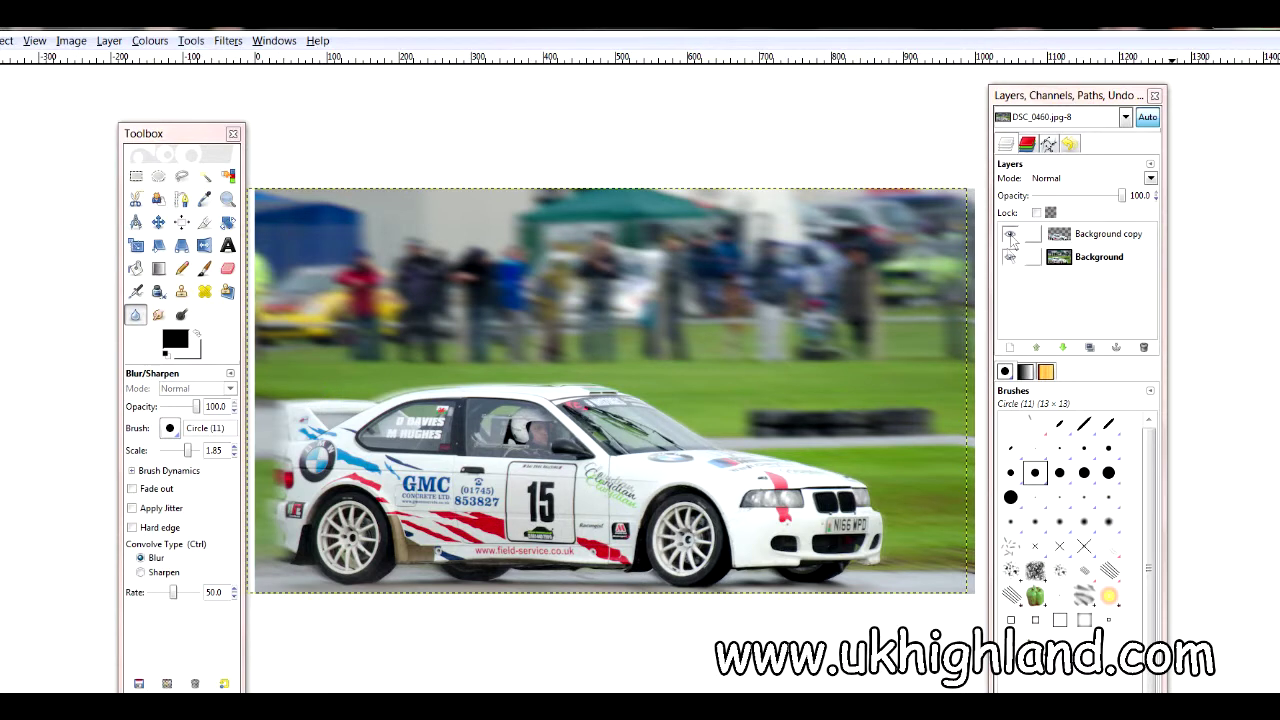
pyautogui.click(1010, 237)
pyautogui.click(1010, 237)
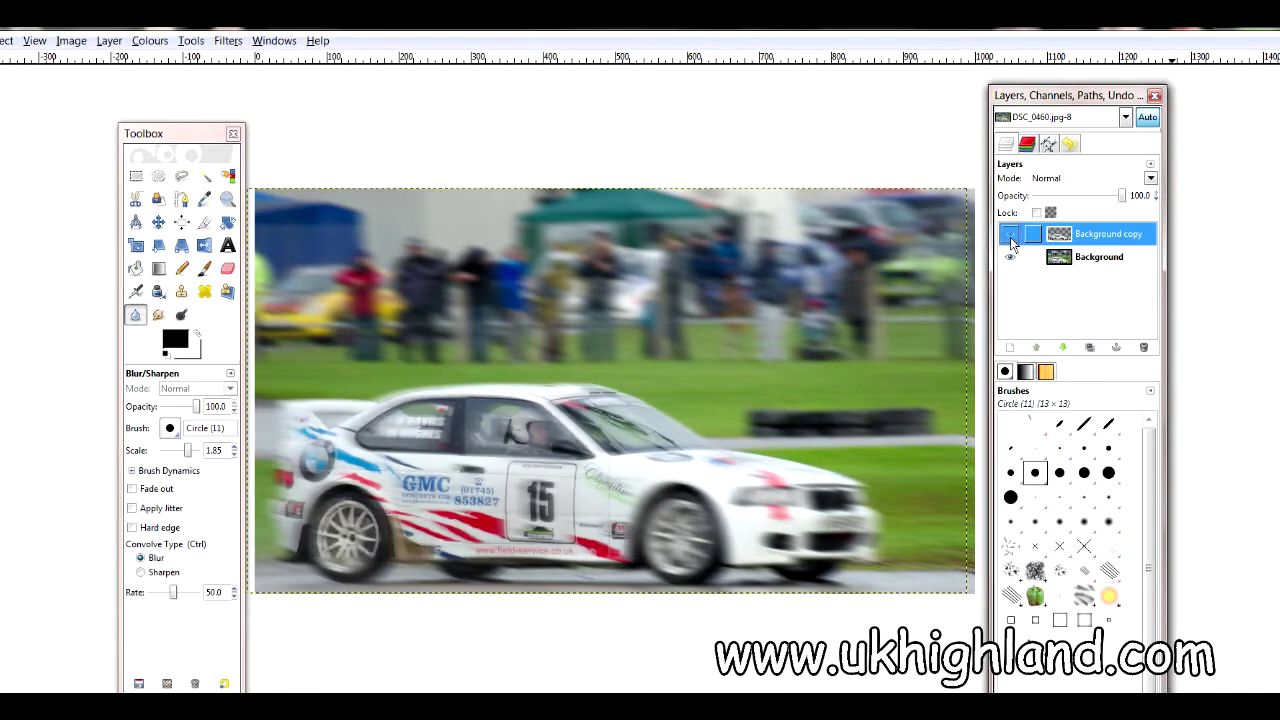
pyautogui.click(1010, 237)
pyautogui.click(1010, 237)
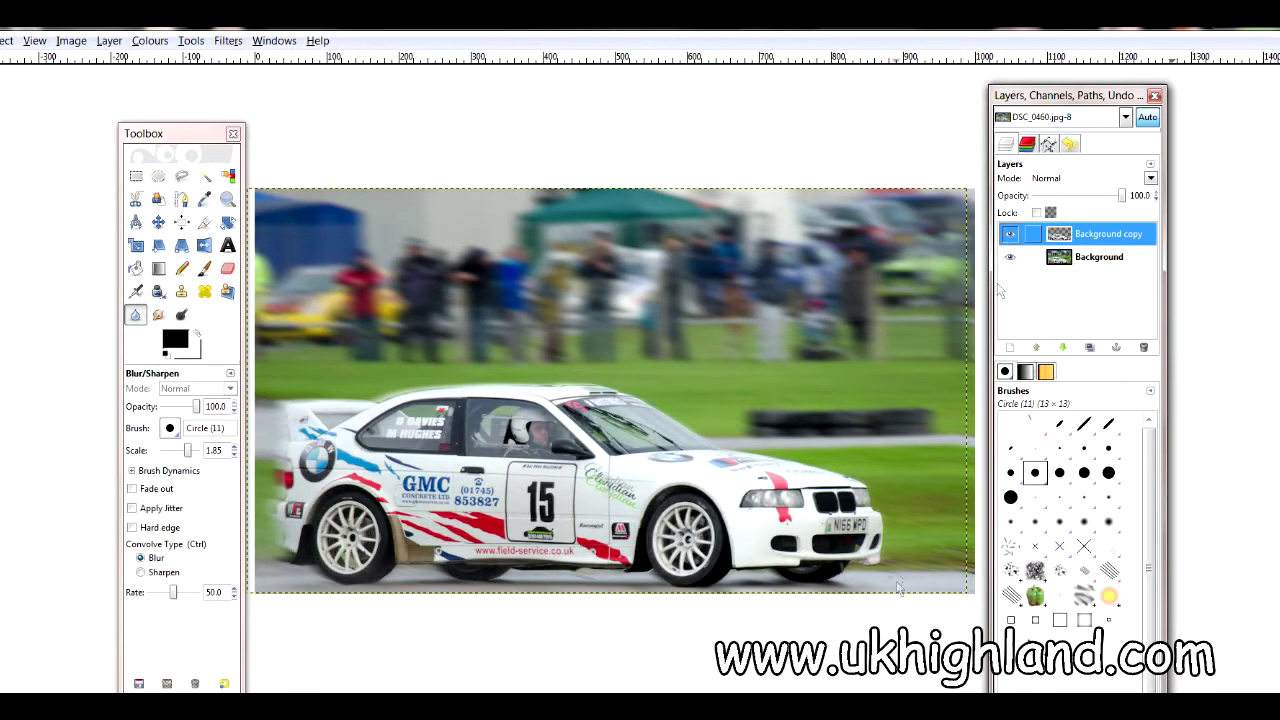